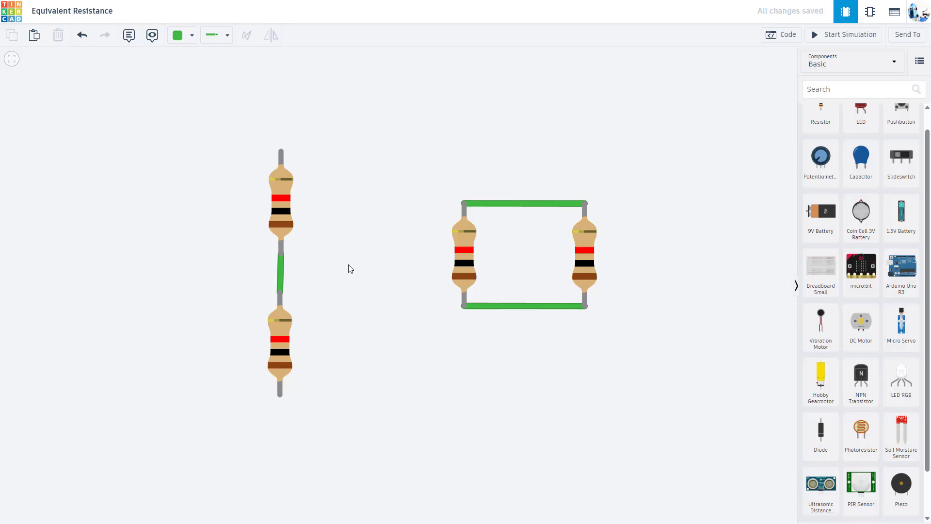
Place a Breadboard Small on the canvas beneath the resistor pairs.
{"action": "scroll", "coordinate": [336, 250], "scroll_direction": "down", "scroll_amount": 1}
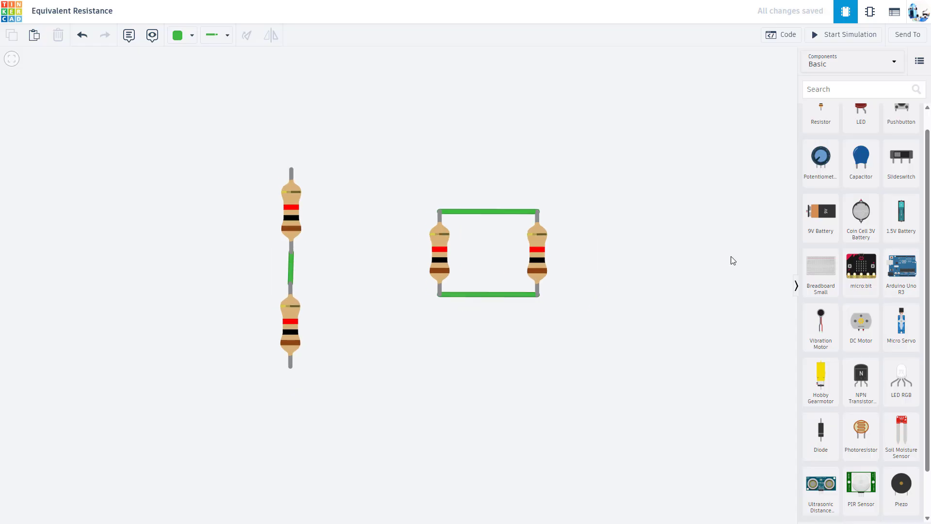
{"action": "left_click_drag", "start_coordinate": [820, 268], "coordinate": [491, 181]}
Select one of the resistors on the breadboard.
{"action": "scroll", "coordinate": [533, 183], "scroll_direction": "down", "scroll_amount": 2}
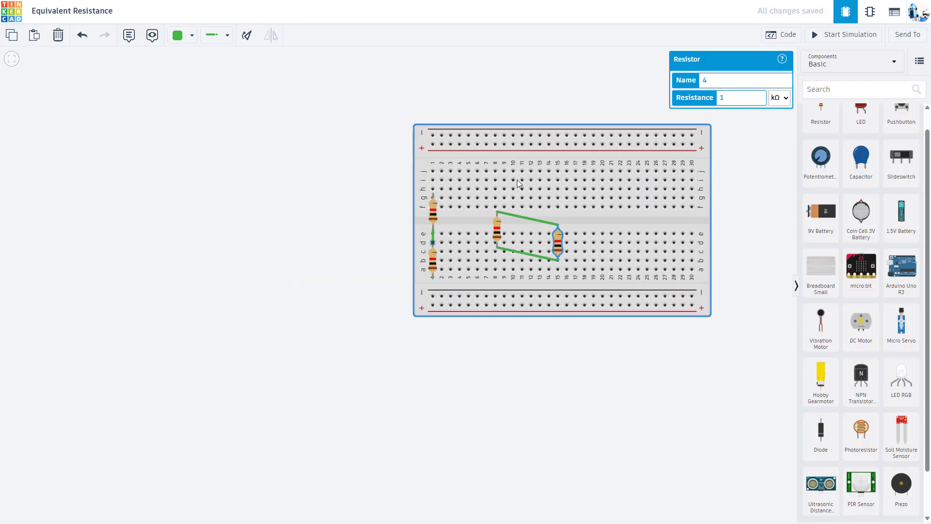
{"action": "left_click", "coordinate": [557, 243]}
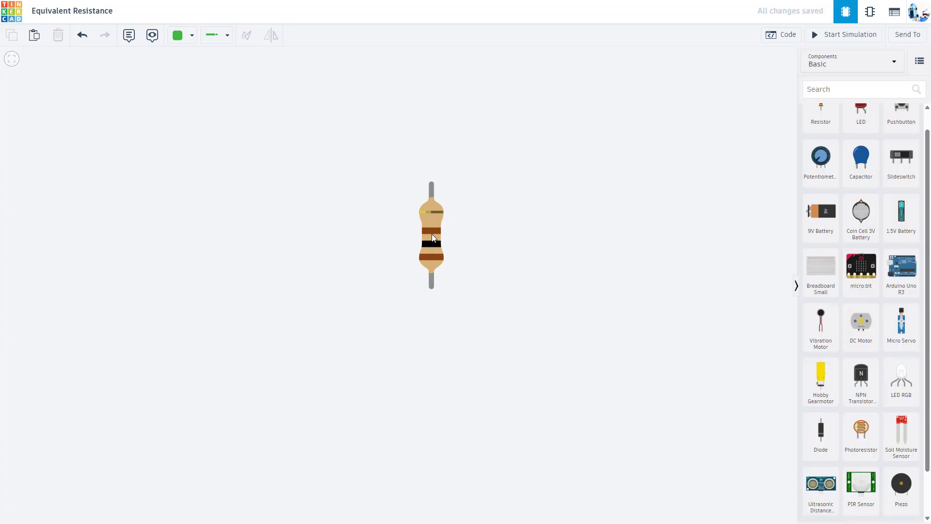
{"action": "left_click", "coordinate": [433, 231]}
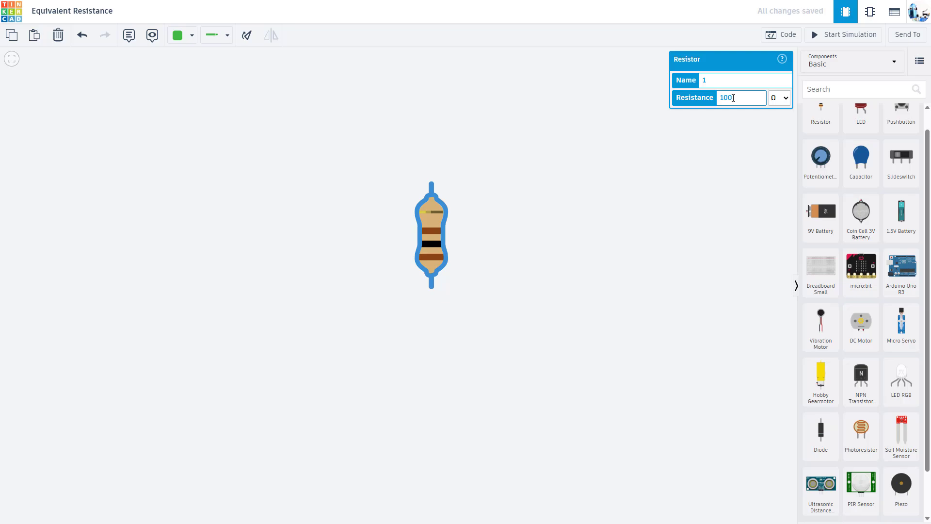
{"action": "left_click", "coordinate": [474, 239]}
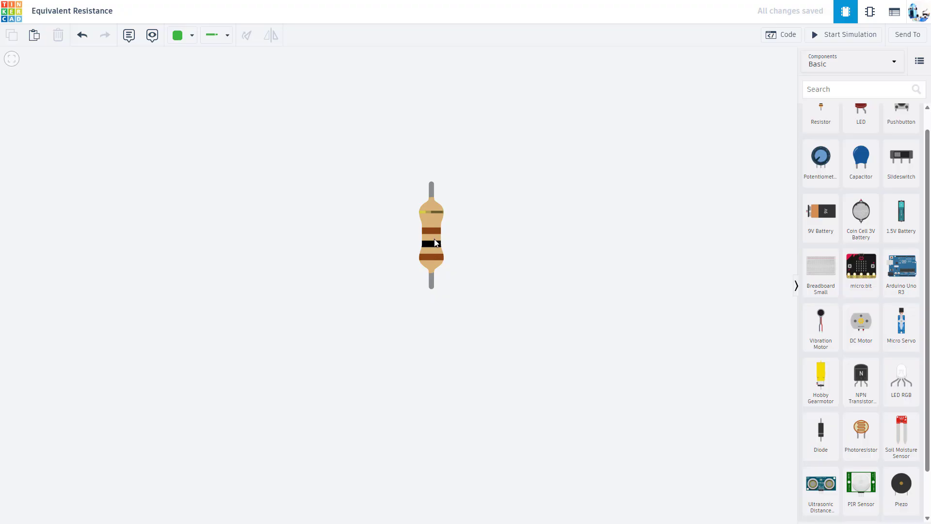
{"action": "scroll", "coordinate": [867, 427], "scroll_direction": "down", "scroll_amount": 1}
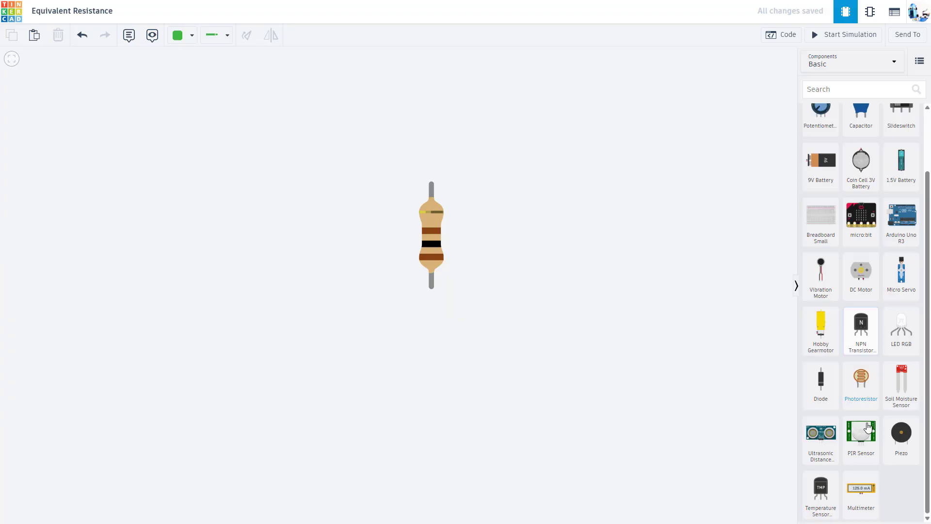
Add a multimeter and position it beside the resistor.
{"action": "left_click_drag", "start_coordinate": [861, 489], "coordinate": [667, 308]}
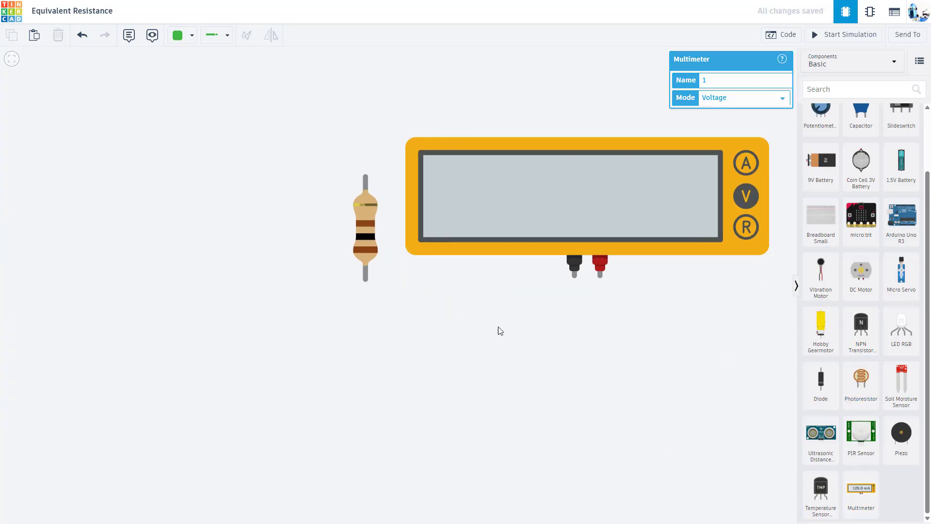
{"action": "left_click_drag", "start_coordinate": [485, 234], "coordinate": [532, 196]}
{"action": "scroll", "coordinate": [513, 269], "scroll_direction": "down", "scroll_amount": 1}
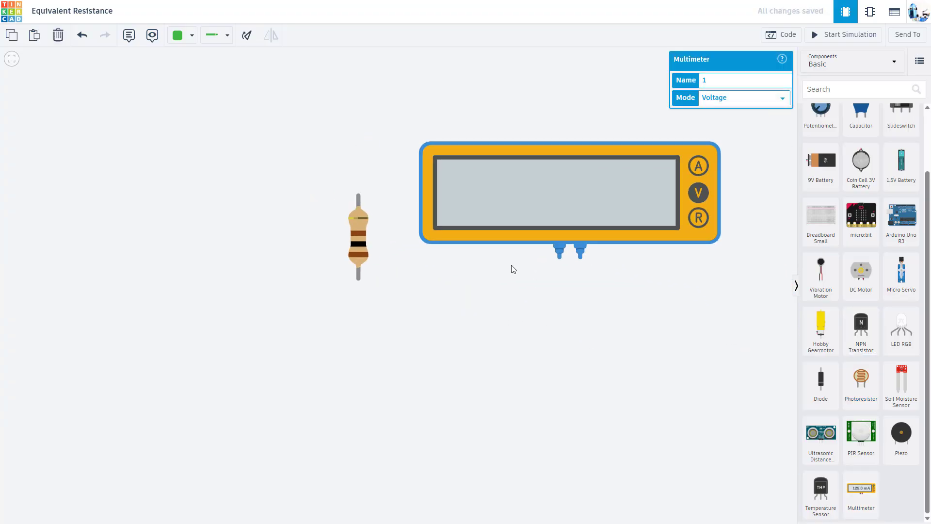
{"action": "left_click", "coordinate": [510, 267]}
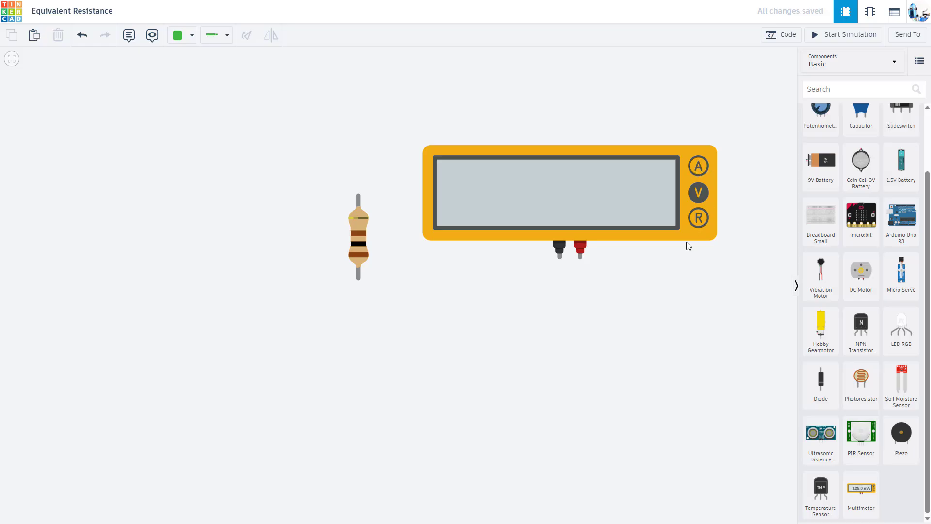
Wire the black probe to the resistor's top end and the red probe to its bottom, then start the simulation.
{"action": "left_click_drag", "start_coordinate": [558, 257], "coordinate": [509, 281]}
{"action": "left_click", "coordinate": [456, 273]}
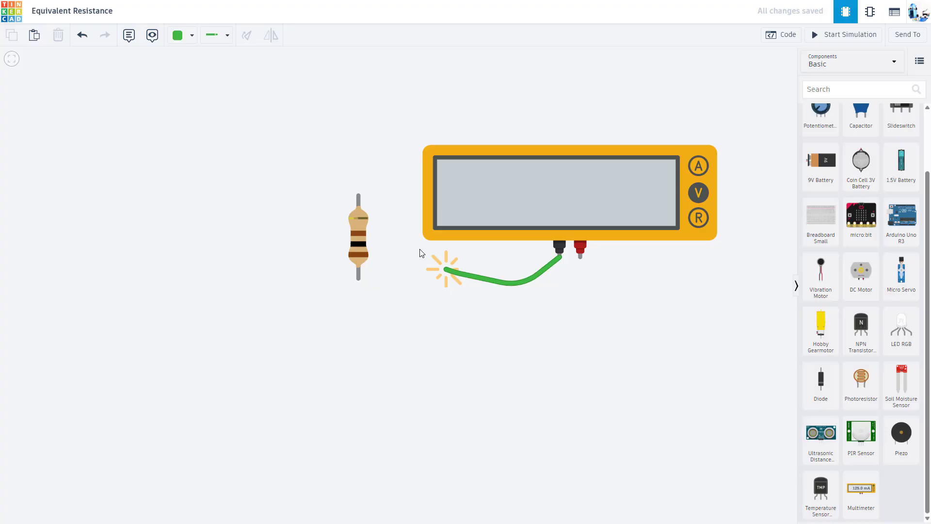
{"action": "left_click", "coordinate": [358, 195]}
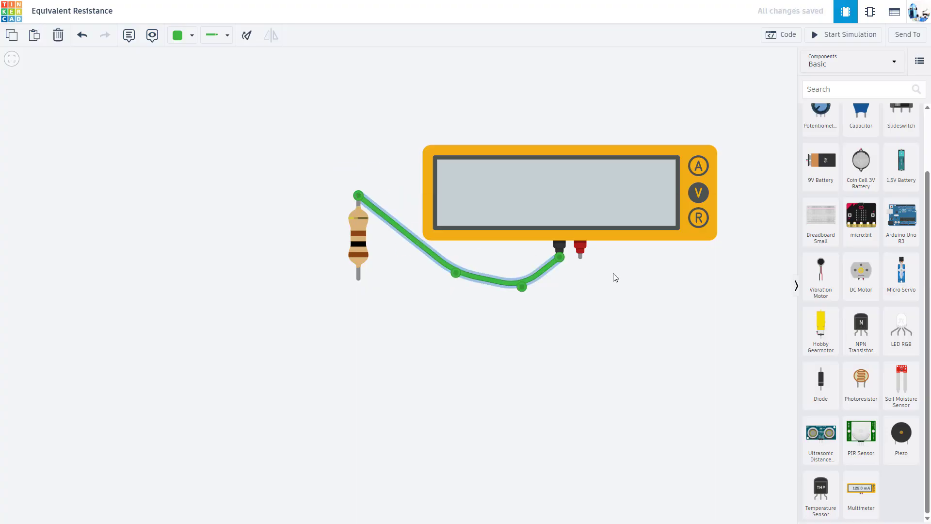
{"action": "left_click", "coordinate": [580, 252]}
{"action": "left_click", "coordinate": [572, 300]}
{"action": "left_click", "coordinate": [486, 322]}
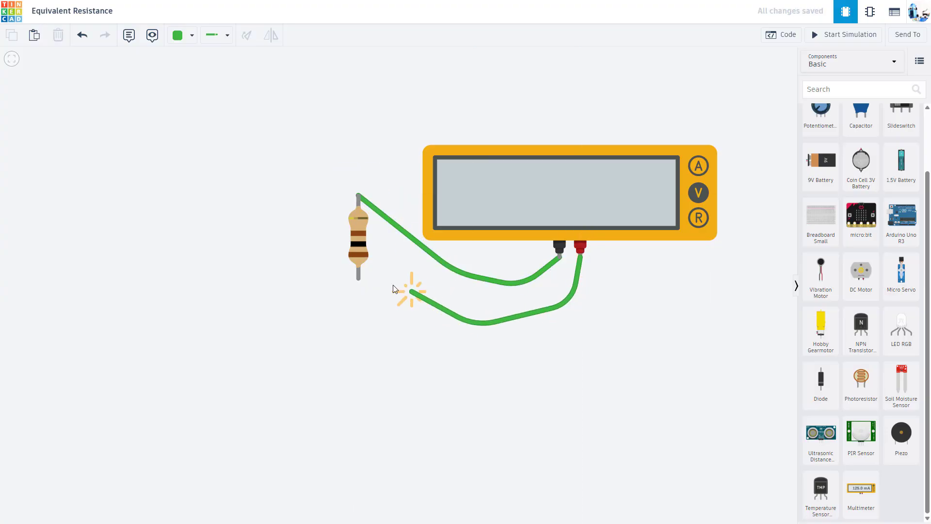
{"action": "left_click", "coordinate": [361, 280]}
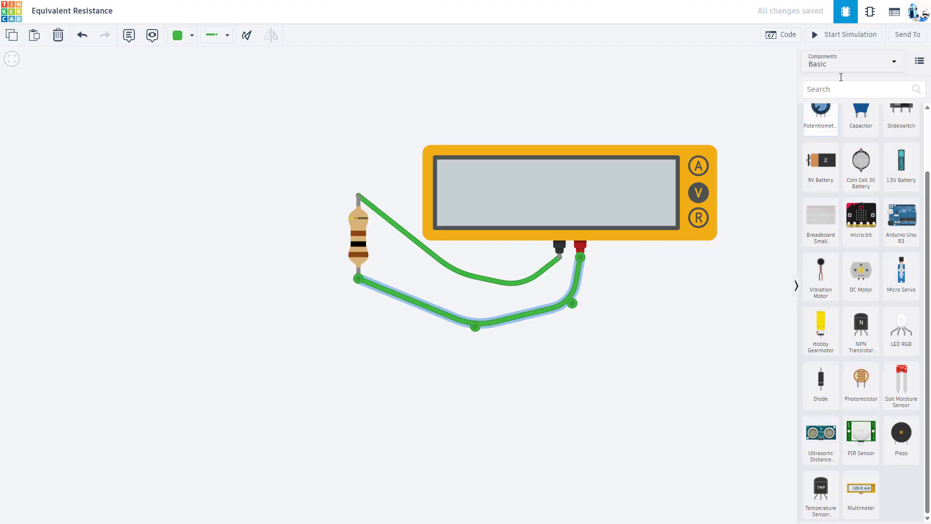
{"action": "left_click", "coordinate": [844, 34]}
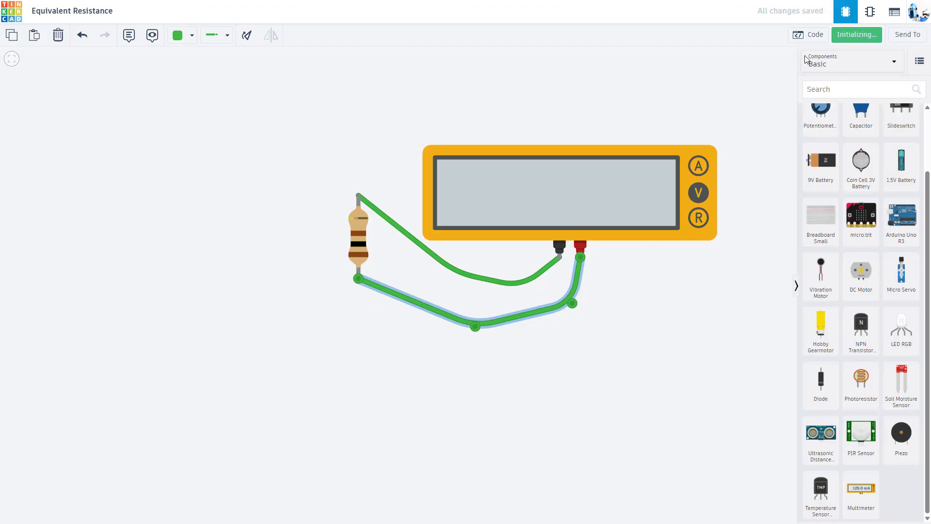
Switch the meter to resistance to read 100 Ω, stop the simulation, and select the red probe wire.
{"action": "left_click", "coordinate": [699, 217]}
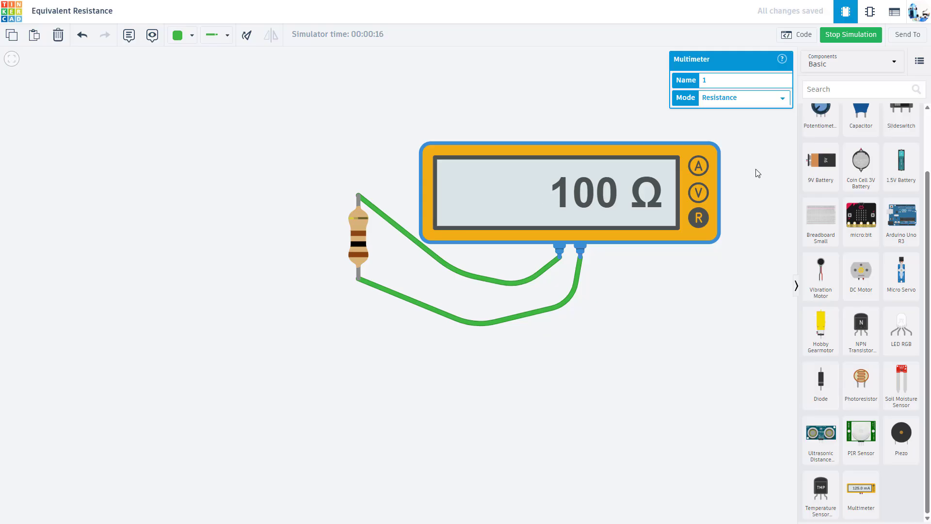
{"action": "left_click", "coordinate": [842, 35]}
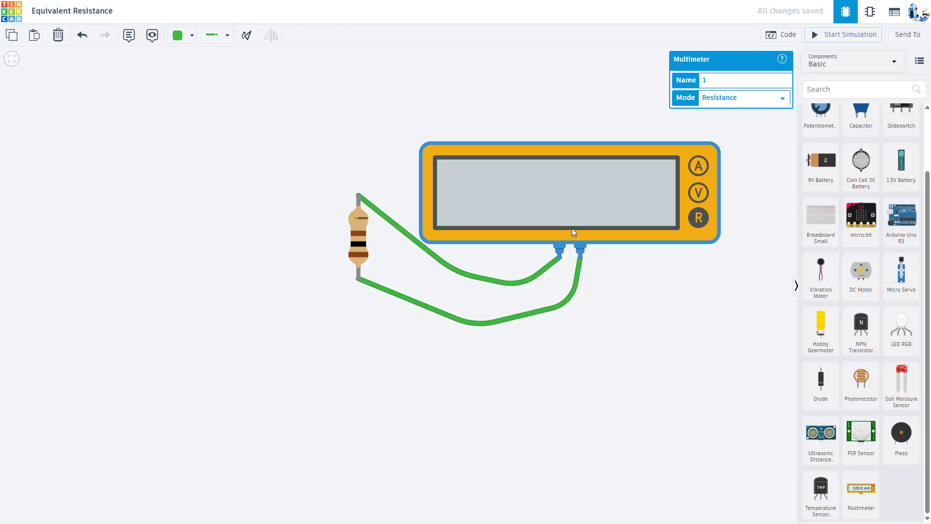
{"action": "left_click", "coordinate": [402, 298]}
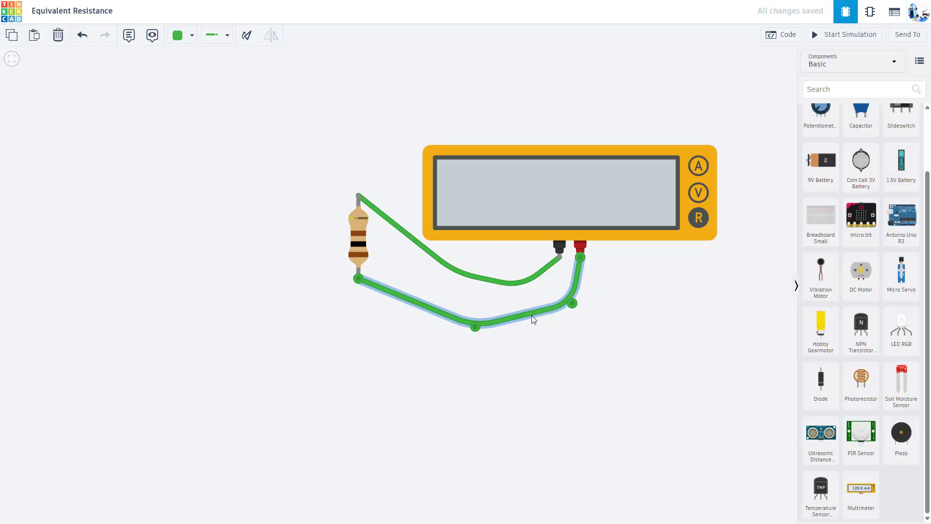
Delete the red probe wire and add a second 100 Ω resistor below the first.
{"action": "key", "text": "Delete"}
{"action": "scroll", "coordinate": [824, 271], "scroll_direction": "up", "scroll_amount": 2}
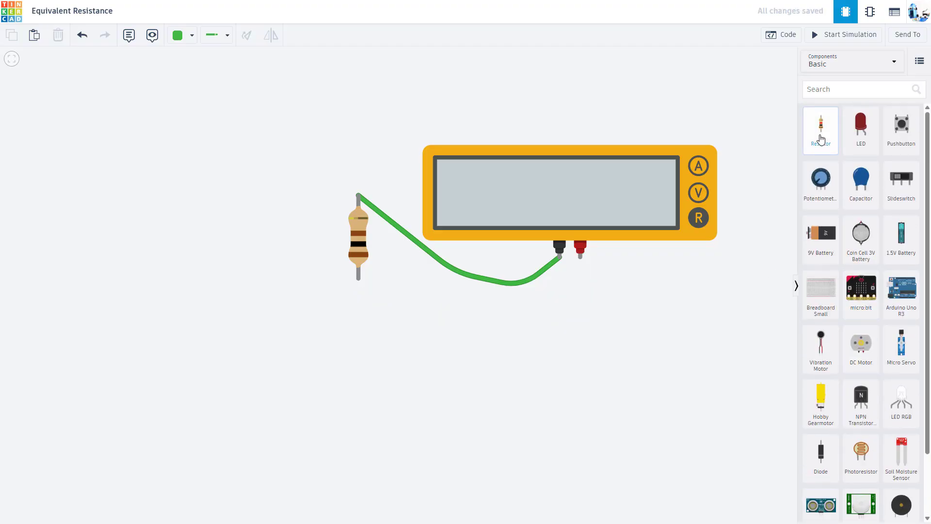
{"action": "left_click_drag", "start_coordinate": [820, 139], "coordinate": [356, 360]}
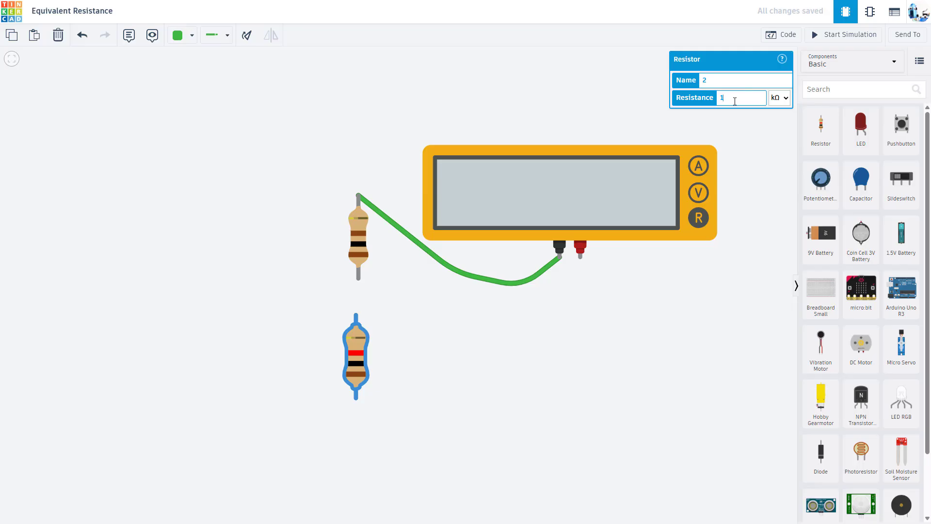
{"action": "type", "text": "00"}
{"action": "left_click", "coordinate": [779, 98]}
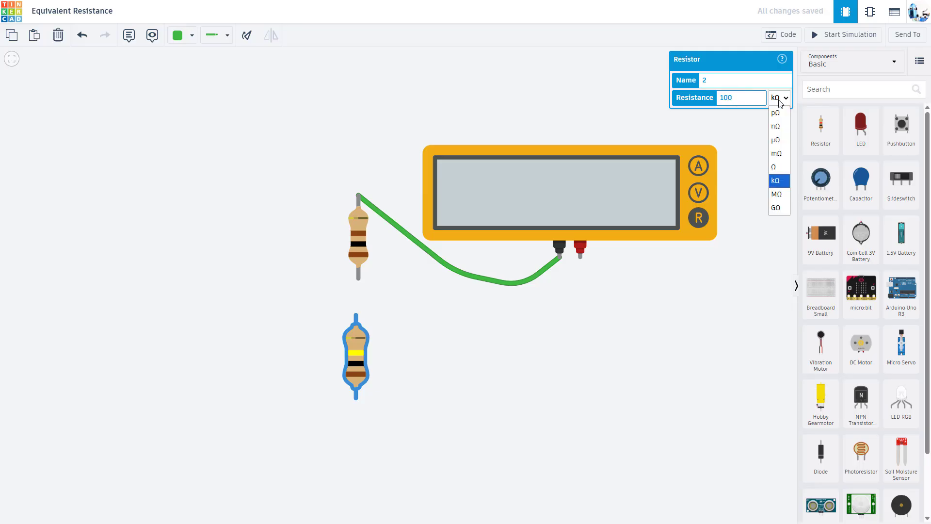
{"action": "left_click", "coordinate": [776, 167]}
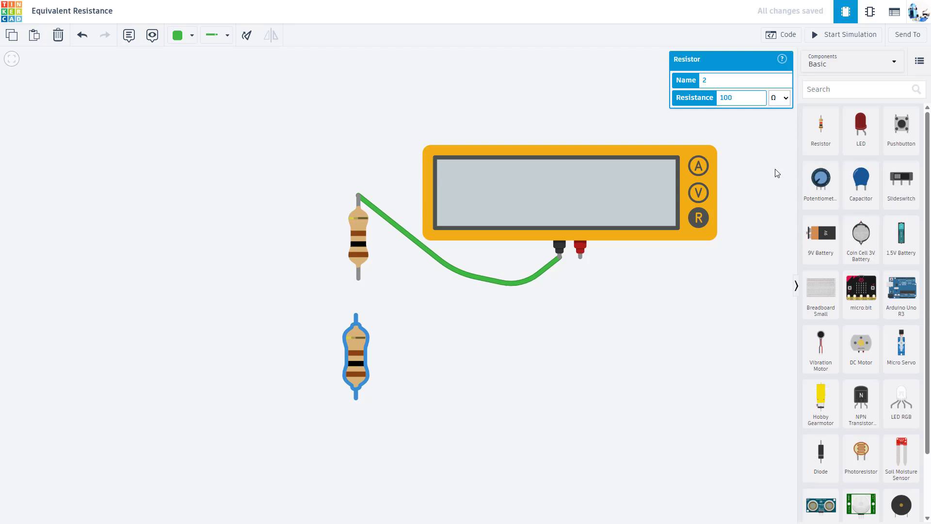
{"action": "left_click", "coordinate": [509, 365]}
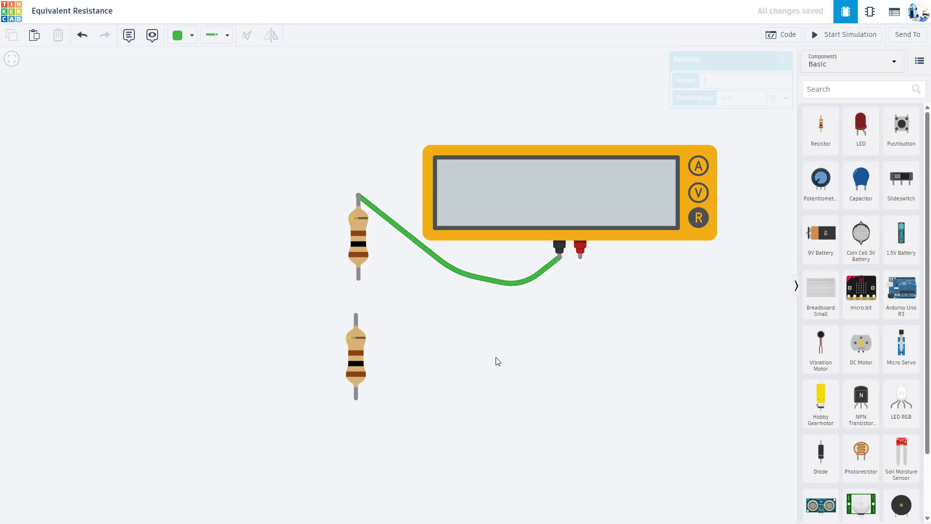
Wire the two resistors in series and connect the lower one's bottom end to the red probe.
{"action": "left_click", "coordinate": [356, 315]}
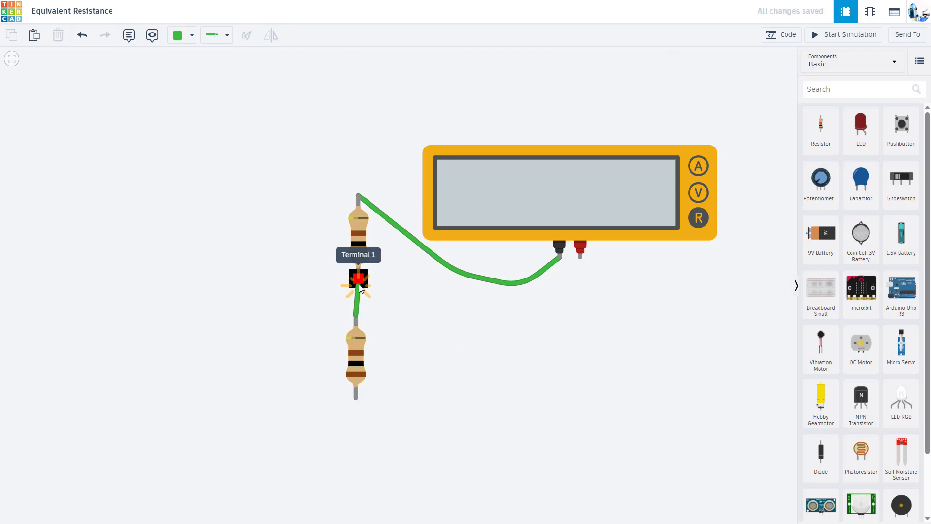
{"action": "left_click", "coordinate": [358, 278]}
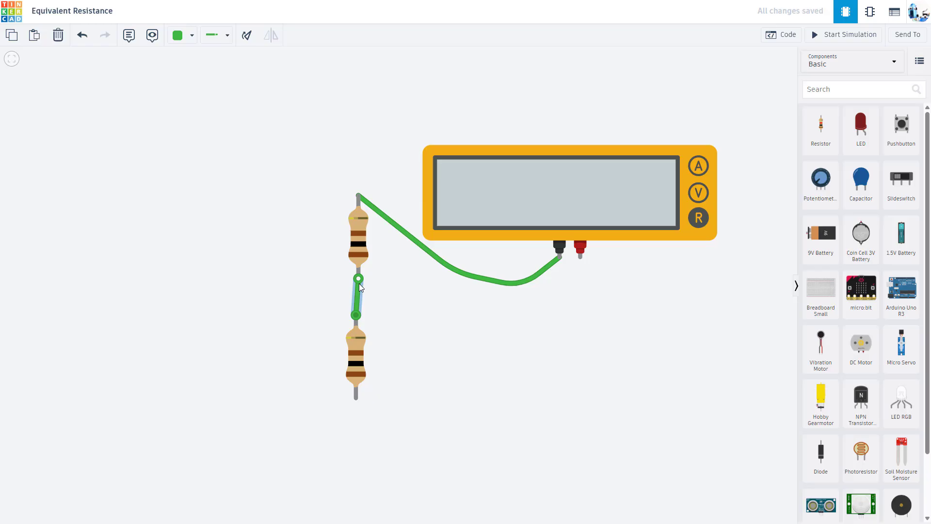
{"action": "left_click", "coordinate": [355, 398]}
{"action": "left_click", "coordinate": [593, 387]}
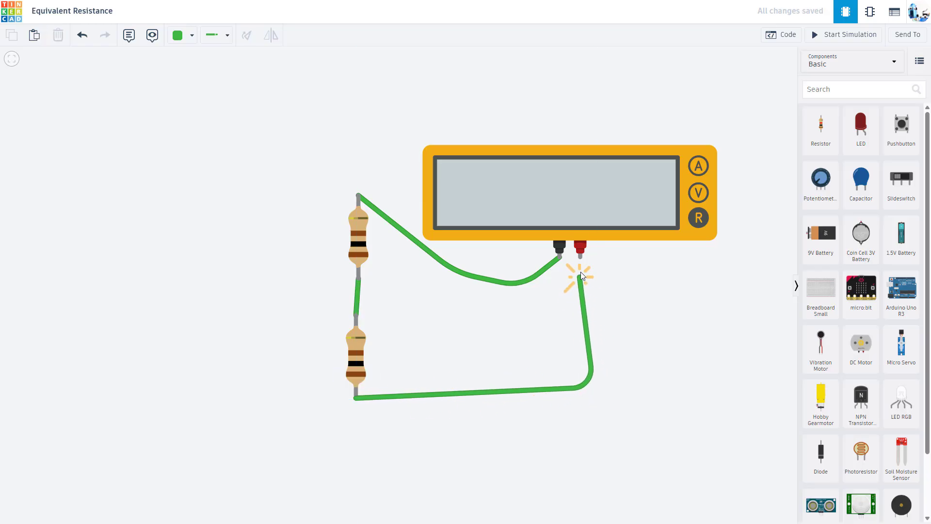
{"action": "left_click", "coordinate": [580, 257]}
Make the negative-lead wire black and the bottom lead wire red.
{"action": "left_click", "coordinate": [528, 278]}
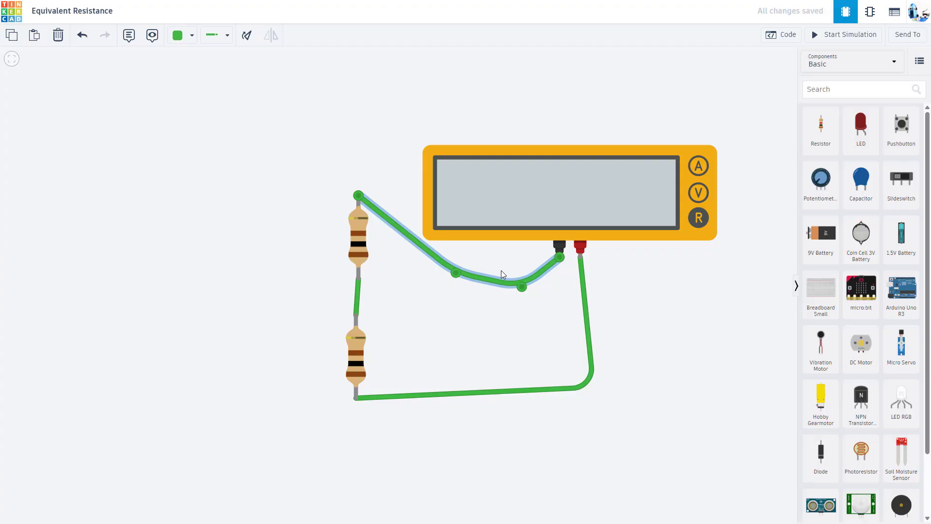
{"action": "left_click", "coordinate": [190, 38]}
{"action": "left_click", "coordinate": [201, 68]}
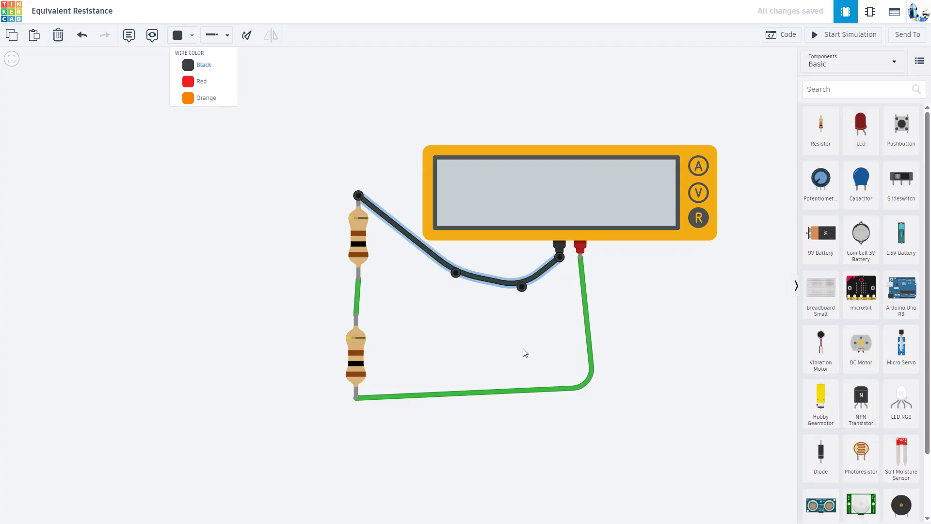
{"action": "left_click", "coordinate": [521, 391]}
{"action": "left_click", "coordinate": [189, 37]}
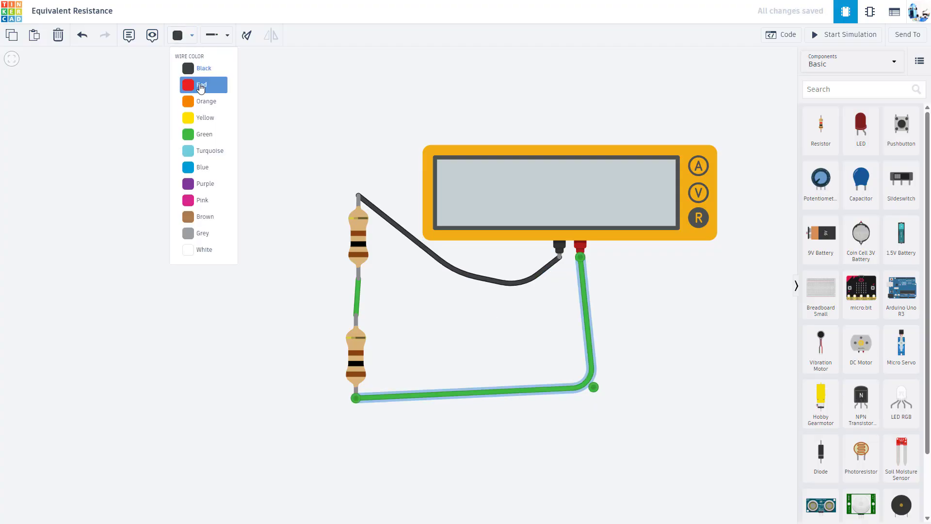
{"action": "left_click", "coordinate": [201, 84]}
{"action": "left_click", "coordinate": [276, 279]}
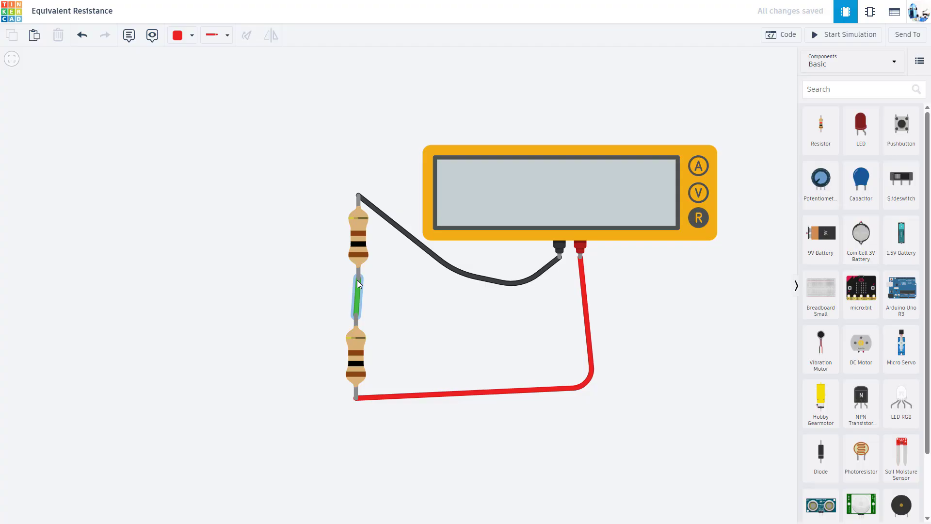
{"action": "left_click", "coordinate": [834, 36]}
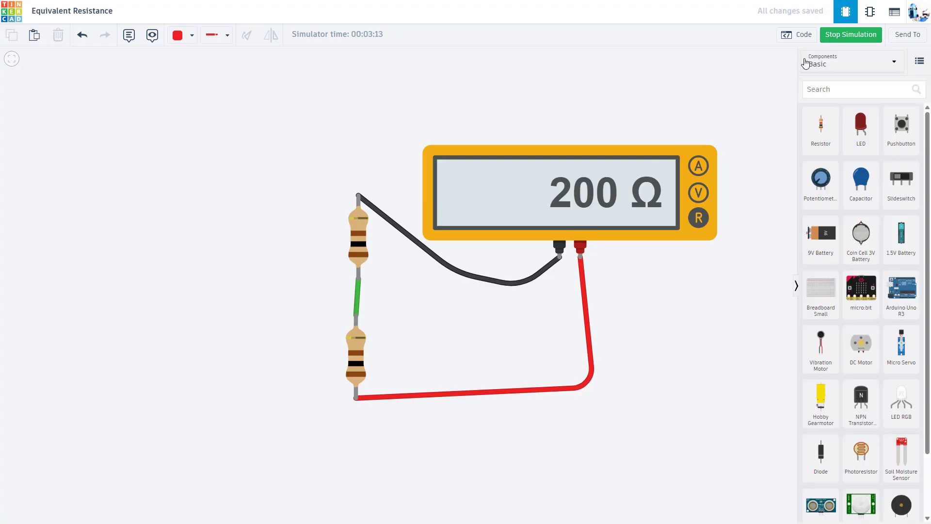
{"action": "left_click", "coordinate": [837, 41]}
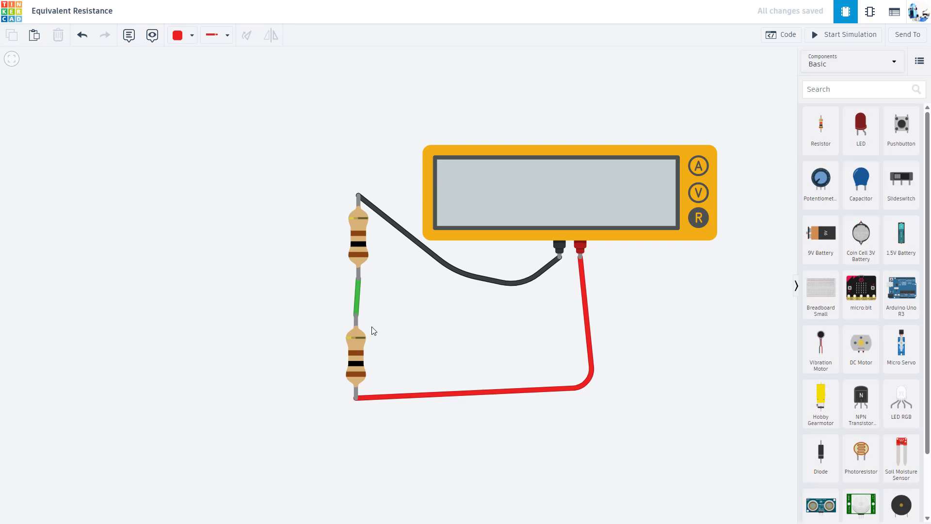
Delete both meter leads and the middle wire, and move the lower resistor beside the upper one.
{"action": "left_click", "coordinate": [406, 396]}
{"action": "key", "text": "Delete"}
{"action": "left_click", "coordinate": [357, 359]}
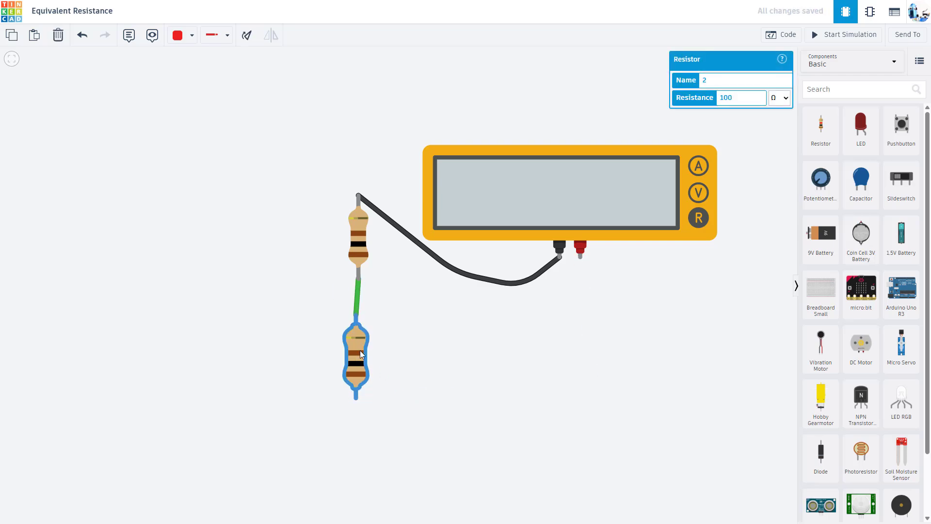
{"action": "left_click", "coordinate": [357, 311]}
{"action": "key", "text": "Delete"}
{"action": "left_click_drag", "start_coordinate": [355, 352], "coordinate": [293, 235]}
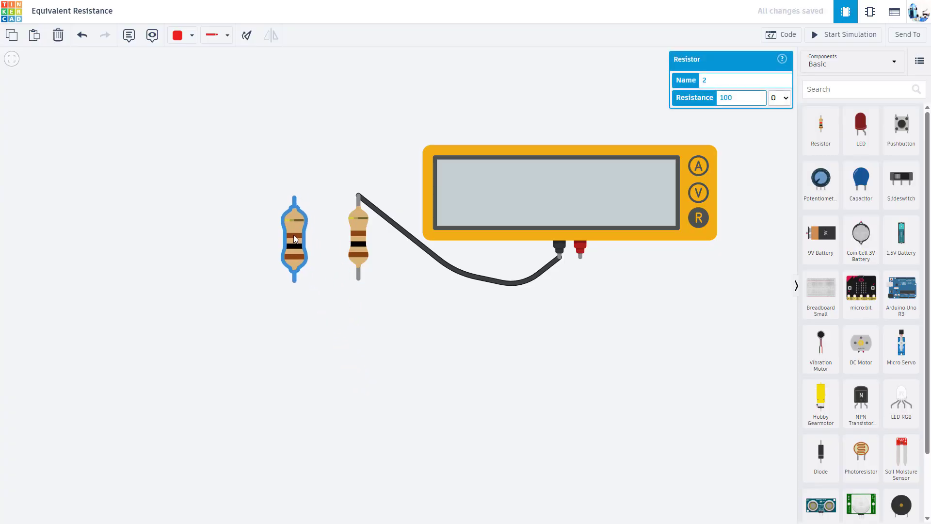
{"action": "left_click", "coordinate": [337, 299]}
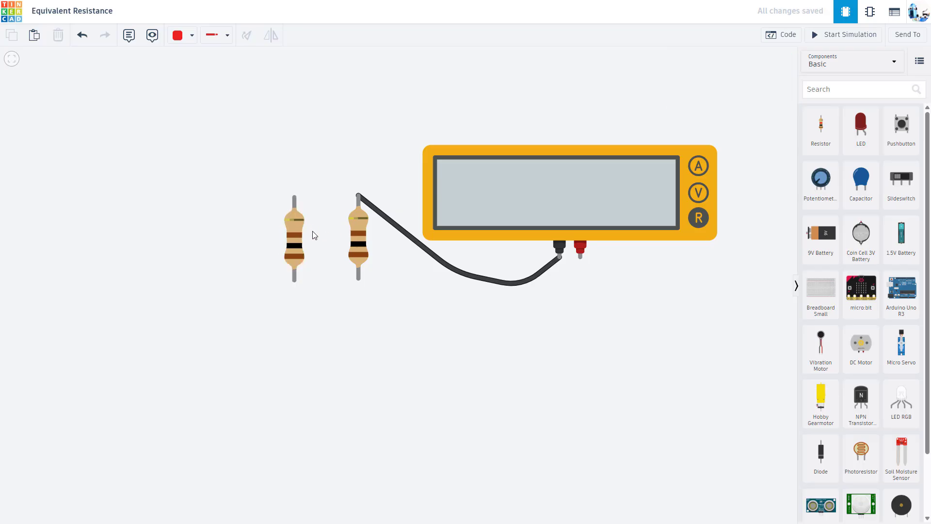
{"action": "left_click", "coordinate": [391, 221]}
{"action": "key", "text": "Delete"}
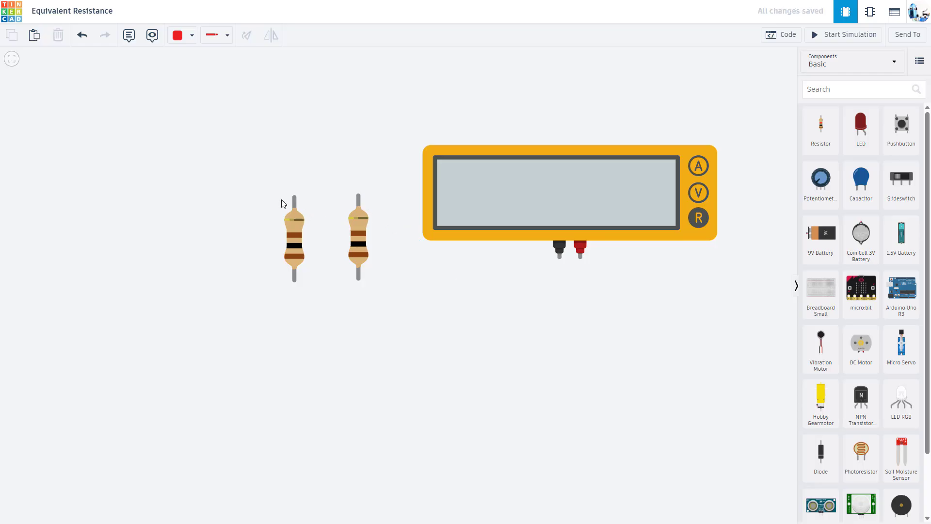
Join the two resistors' top terminals and bottom terminals with green wires.
{"action": "left_click", "coordinate": [294, 197]}
{"action": "left_click", "coordinate": [359, 196]}
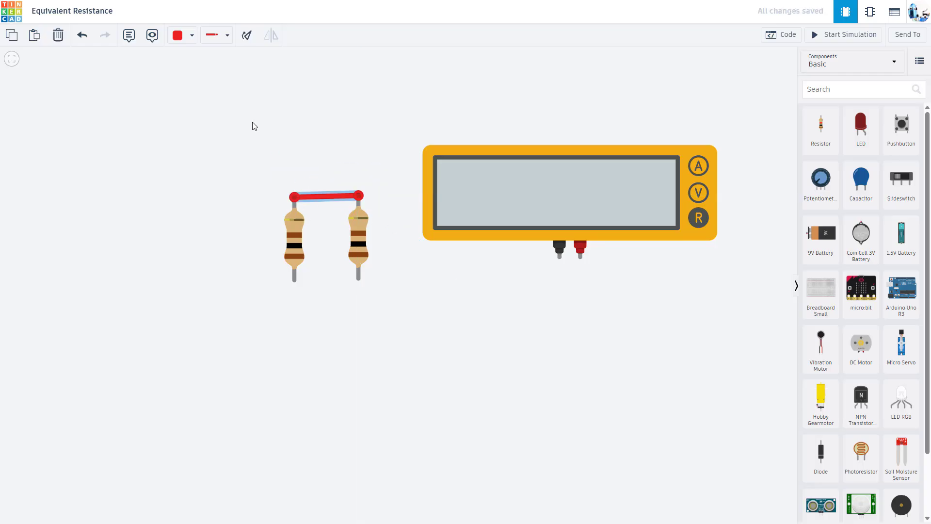
{"action": "left_click", "coordinate": [187, 42]}
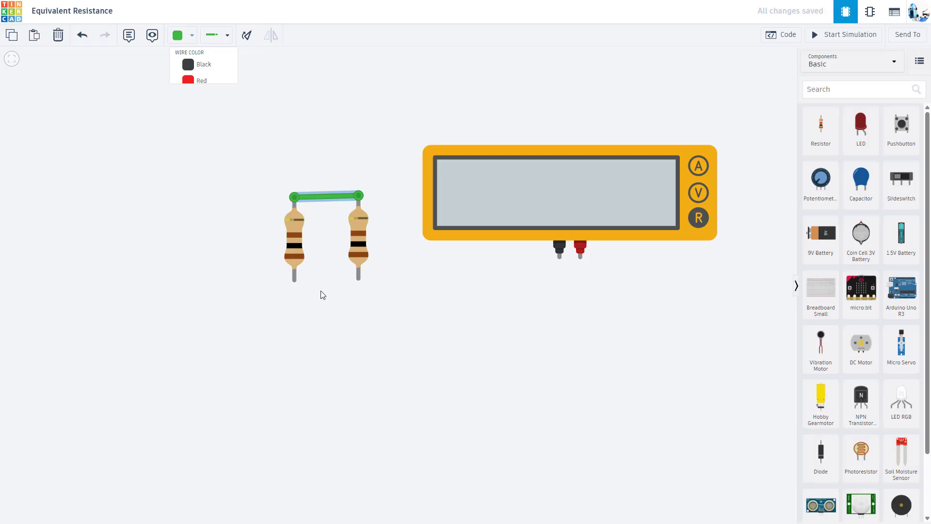
{"action": "left_click", "coordinate": [294, 280]}
{"action": "left_click", "coordinate": [358, 279]}
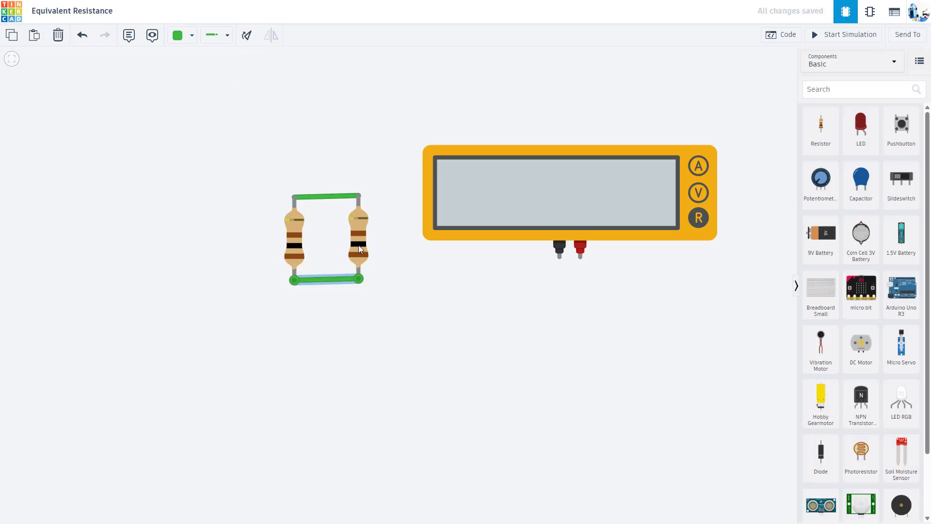
{"action": "left_click", "coordinate": [294, 237]}
Rotate the left resistor in 30° increments until it stands vertical again.
{"action": "left_click", "coordinate": [246, 35]}
{"action": "left_click", "coordinate": [246, 35]}
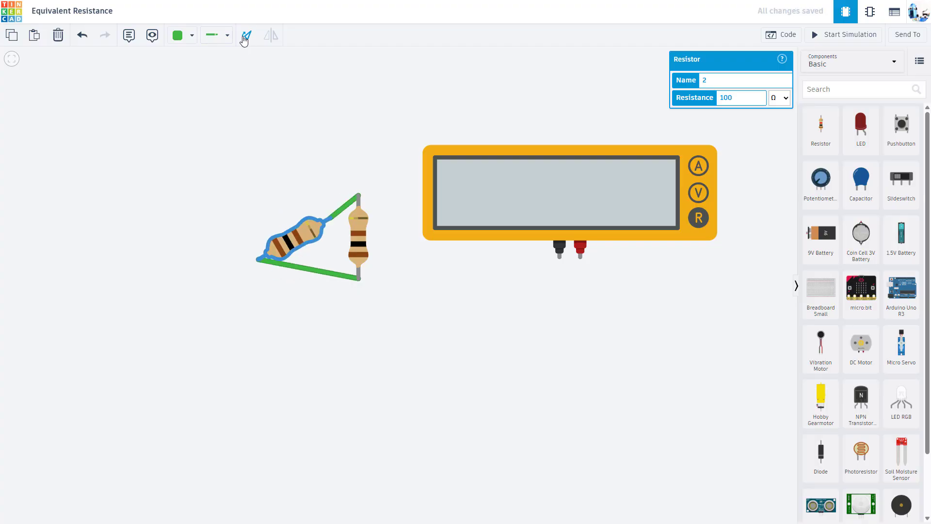
{"action": "left_click", "coordinate": [247, 35]}
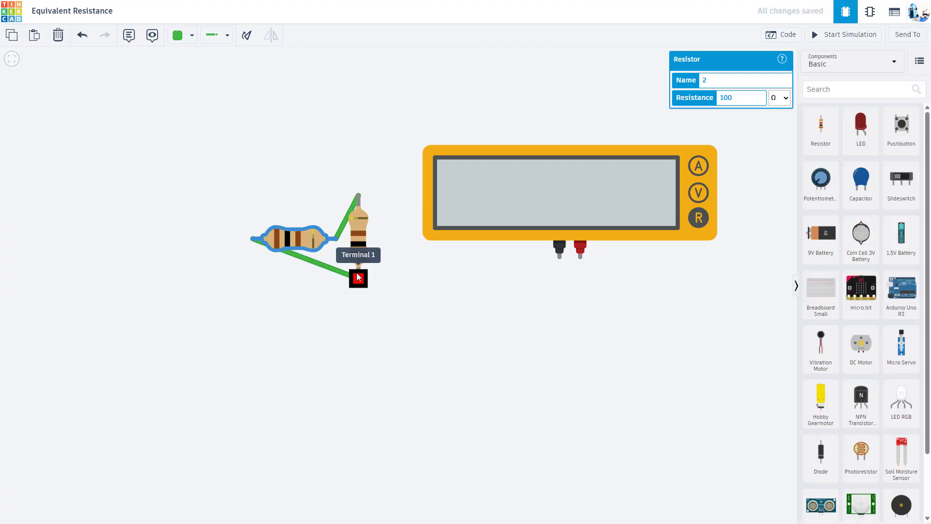
{"action": "left_click", "coordinate": [246, 36]}
{"action": "left_click", "coordinate": [245, 38]}
{"action": "left_click", "coordinate": [245, 39]}
{"action": "left_click", "coordinate": [245, 38]}
{"action": "left_click", "coordinate": [245, 38]}
{"action": "left_click", "coordinate": [245, 39]}
{"action": "left_click", "coordinate": [246, 39]}
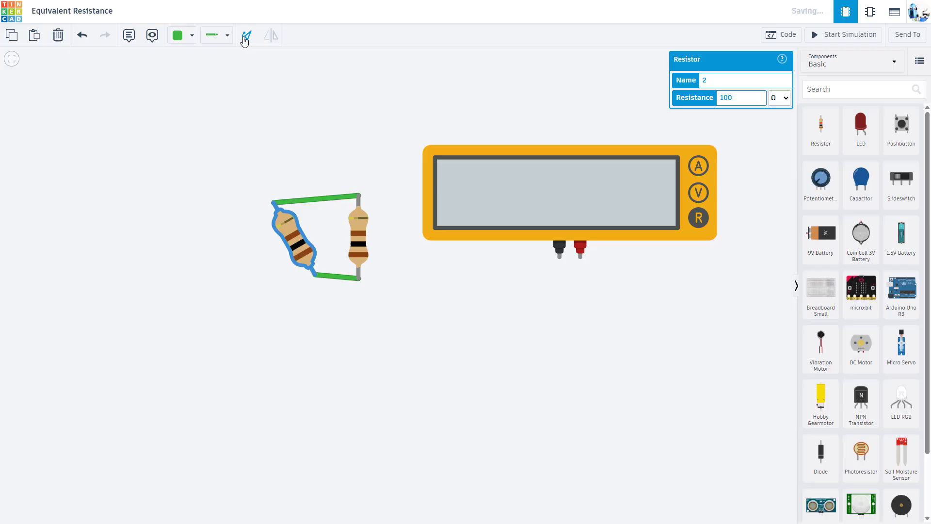
{"action": "left_click", "coordinate": [245, 40]}
{"action": "left_click", "coordinate": [246, 40]}
Nudge the left resistor slightly left and move the multimeter up and to the left.
{"action": "mouse_move", "coordinate": [296, 235]}
{"action": "left_mouse_down"}
{"action": "mouse_move", "coordinate": [304, 235]}
{"action": "mouse_move", "coordinate": [294, 233]}
{"action": "left_mouse_up"}
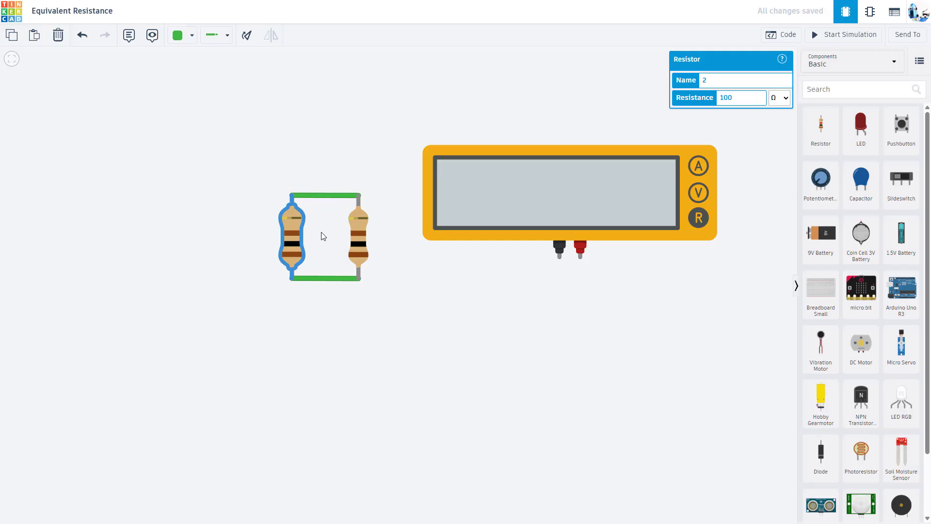
{"action": "left_click_drag", "start_coordinate": [501, 204], "coordinate": [489, 151]}
{"action": "left_click", "coordinate": [547, 301]}
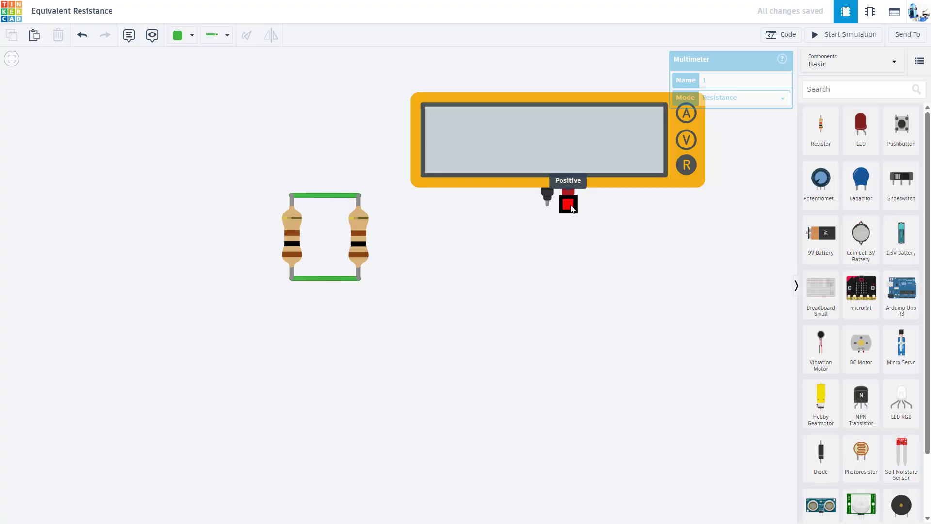
Run a red wire from the meter's positive probe to the right resistor's top terminal.
{"action": "left_click", "coordinate": [571, 207]}
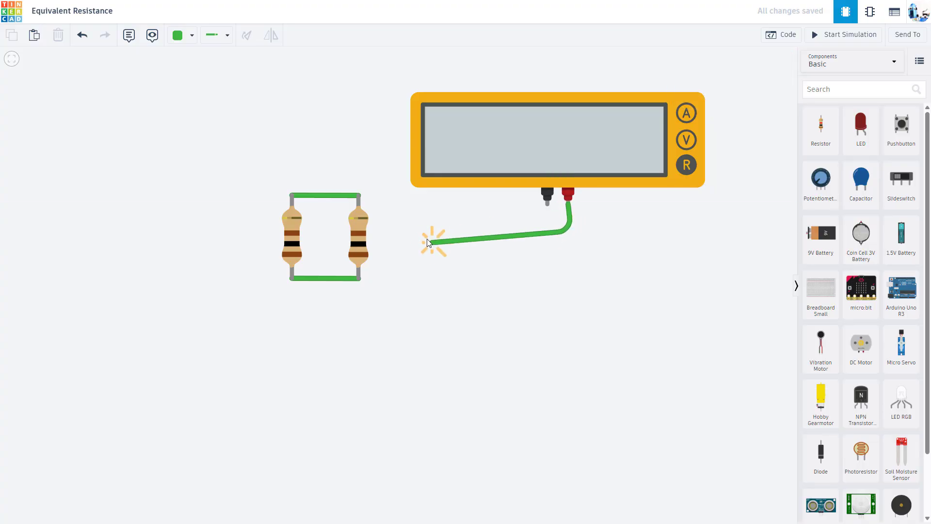
{"action": "left_click", "coordinate": [358, 195]}
{"action": "left_click", "coordinate": [192, 35]}
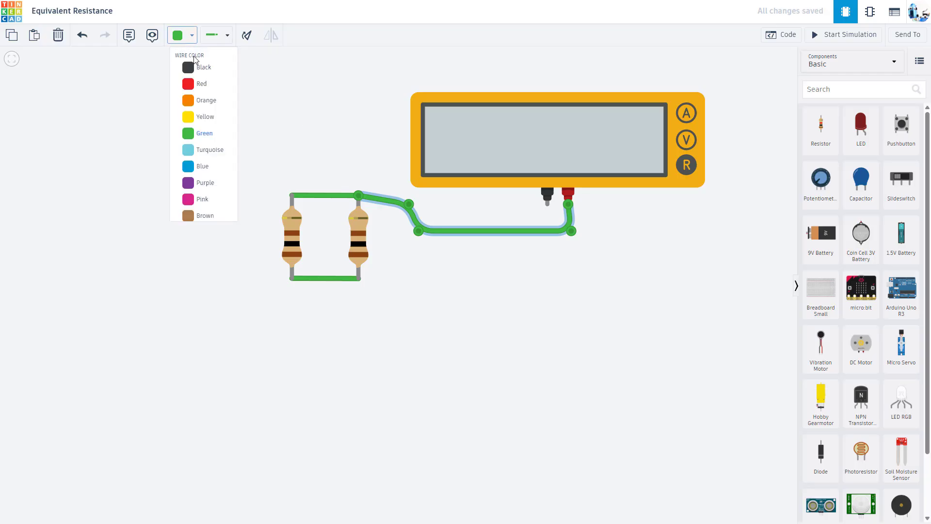
{"action": "left_click", "coordinate": [200, 82]}
Run a black wire from the negative probe to the right resistor's bottom terminal.
{"action": "left_click", "coordinate": [547, 202]}
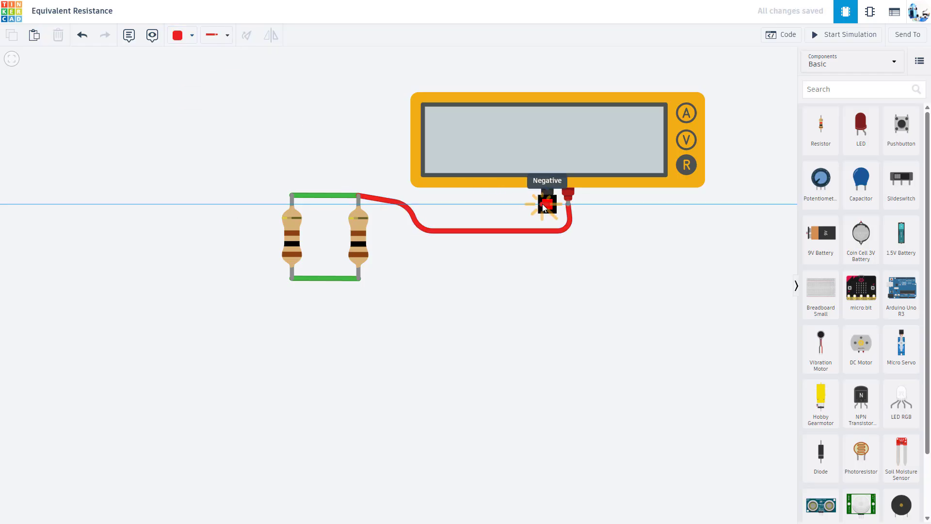
{"action": "left_click", "coordinate": [359, 278]}
{"action": "left_click", "coordinate": [187, 35]}
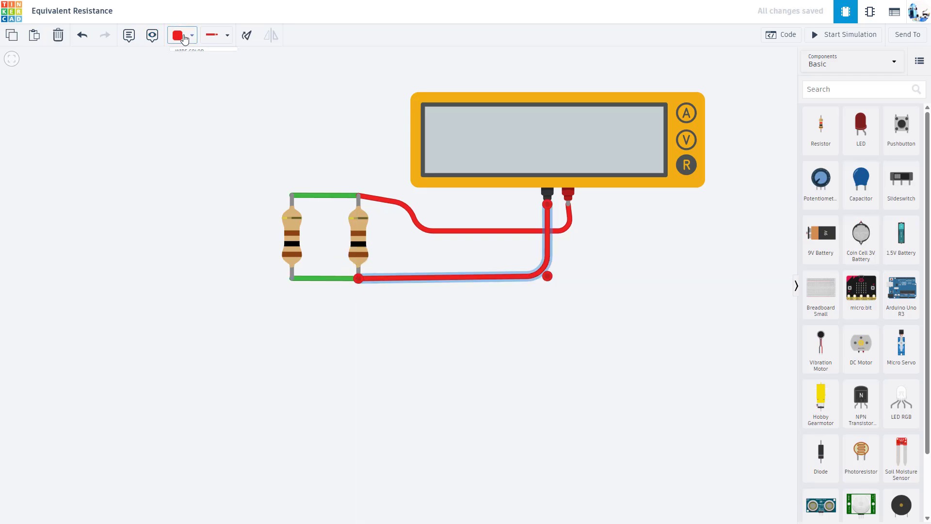
{"action": "left_click", "coordinate": [196, 66]}
{"action": "left_click", "coordinate": [331, 140]}
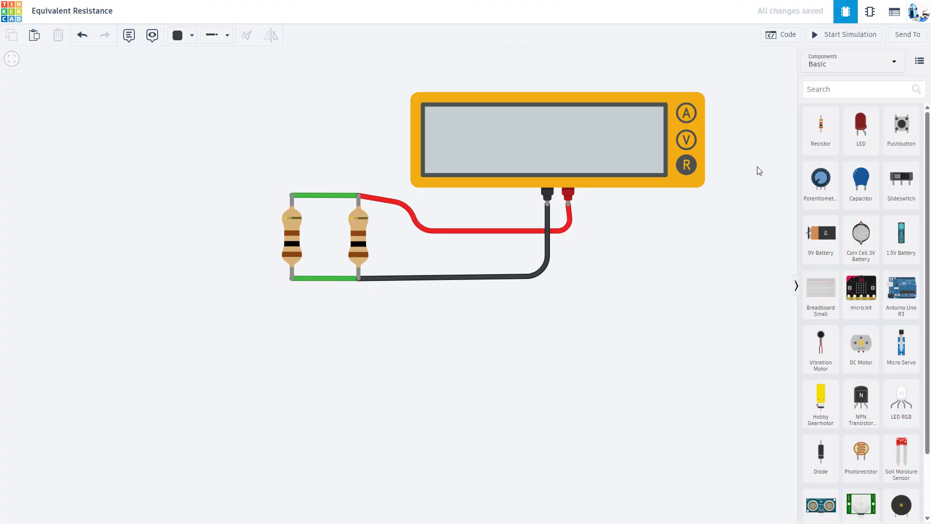
Start the simulation so the meter reads 50.0 Ω across the parallel pair.
{"action": "left_click", "coordinate": [817, 37]}
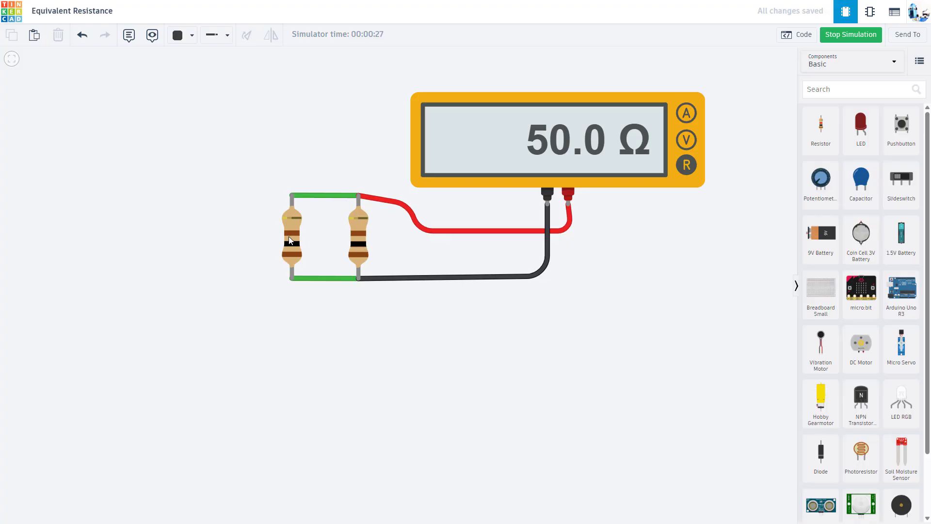
Stop the simulation and place a third 100 Ω resistor left of the pair.
{"action": "left_click", "coordinate": [844, 35]}
{"action": "left_click_drag", "start_coordinate": [821, 127], "coordinate": [244, 240]}
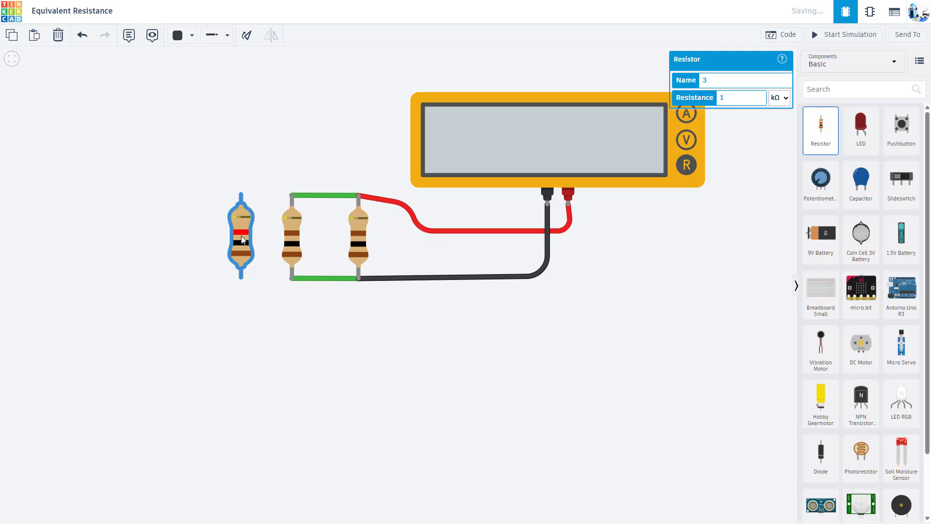
{"action": "type", "text": "00"}
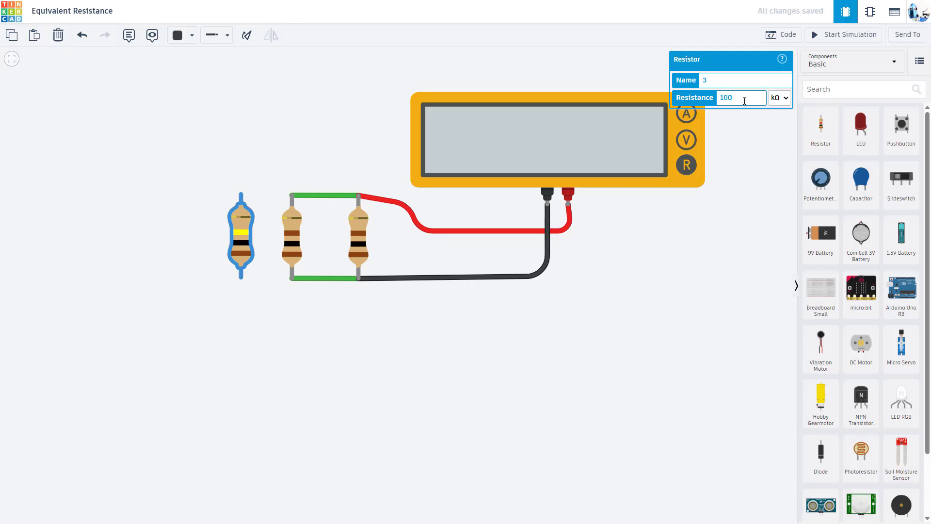
{"action": "left_click", "coordinate": [779, 97]}
{"action": "left_click", "coordinate": [777, 166]}
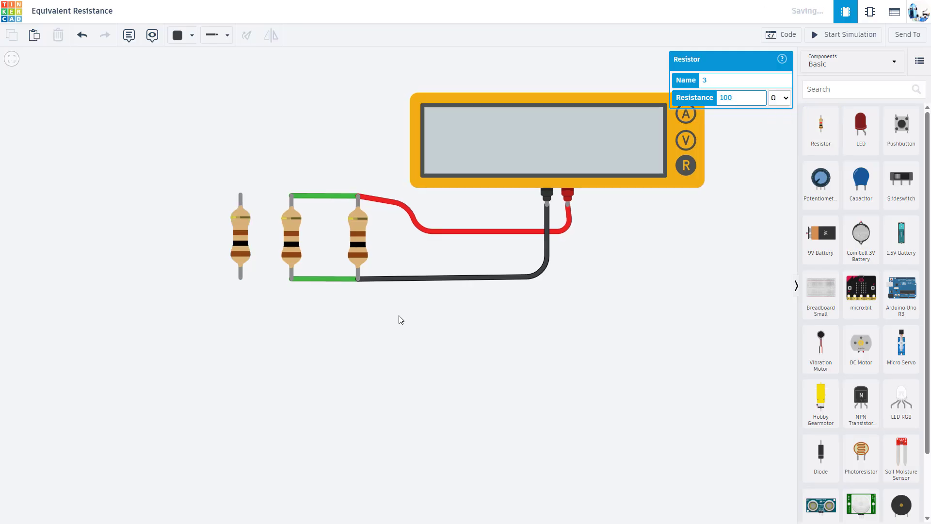
Wire the new resistor's top and bottom leads to the pair with green wires, then simulate to read 33.3 Ω.
{"action": "left_click", "coordinate": [291, 195]}
{"action": "left_click", "coordinate": [245, 199]}
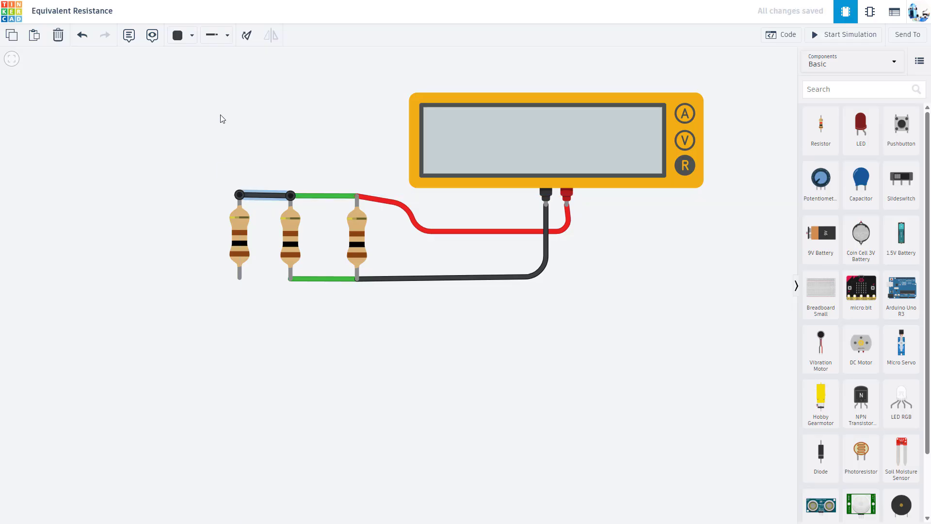
{"action": "left_click", "coordinate": [183, 36]}
{"action": "left_click", "coordinate": [201, 134]}
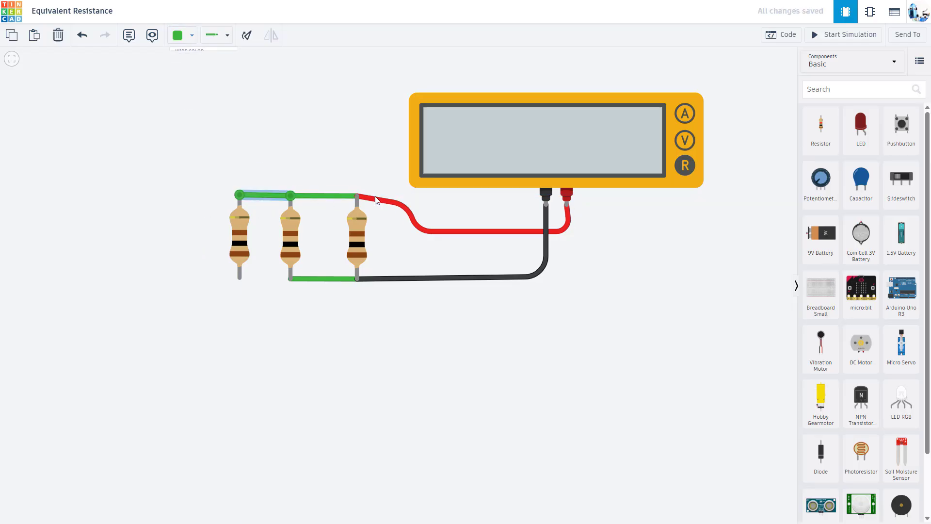
{"action": "left_click", "coordinate": [290, 277]}
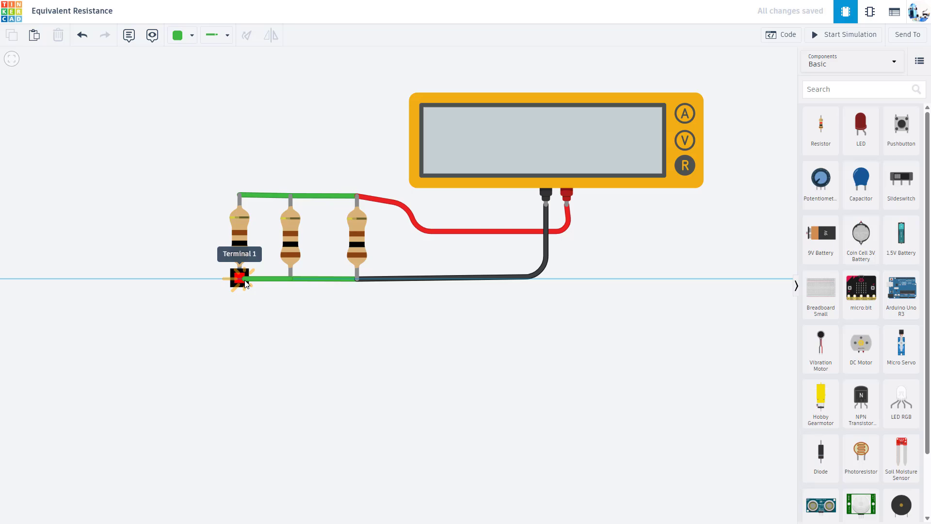
{"action": "left_click", "coordinate": [239, 278]}
{"action": "left_click", "coordinate": [831, 37]}
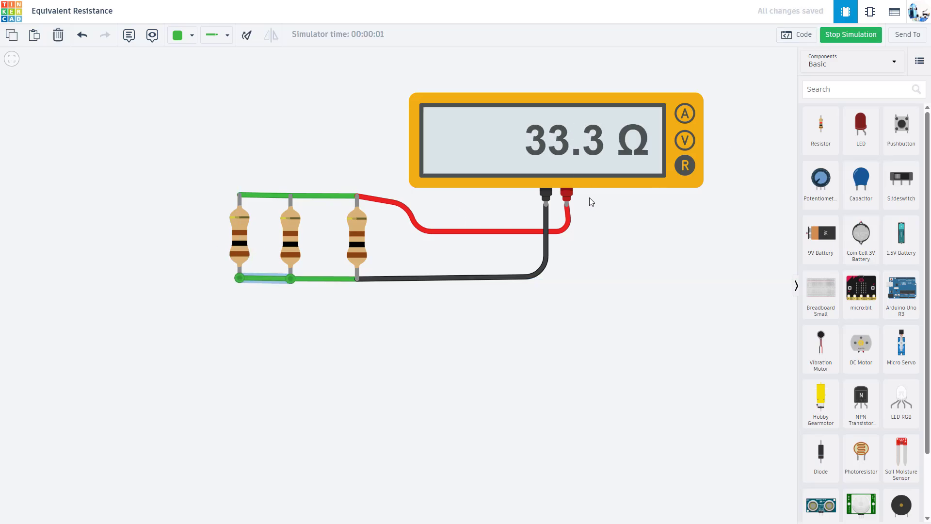
{"action": "left_click_drag", "start_coordinate": [447, 206], "coordinate": [433, 251]}
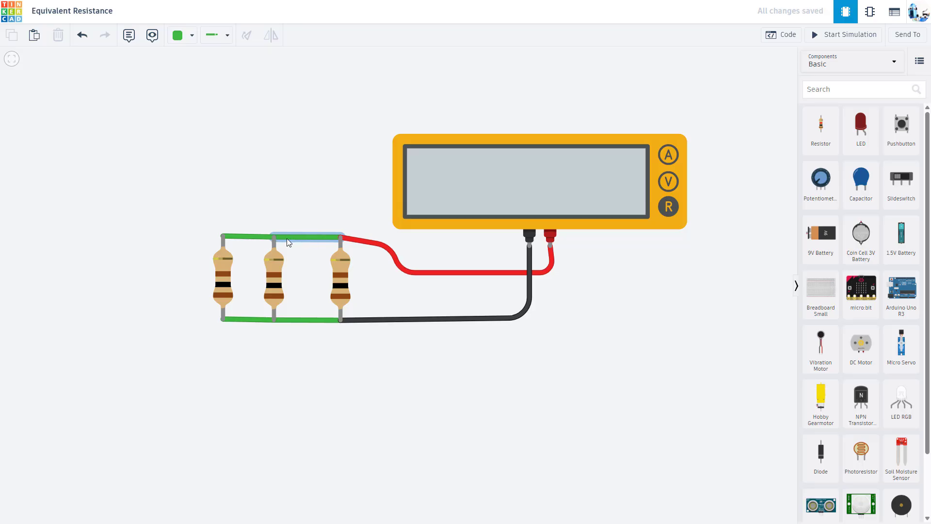
Delete the four green wire segments at the top and bottom of the circuit.
{"action": "left_click", "coordinate": [316, 236]}
{"action": "key", "text": "Delete"}
{"action": "left_click", "coordinate": [262, 236]}
{"action": "key", "text": "Delete"}
{"action": "left_click", "coordinate": [258, 319]}
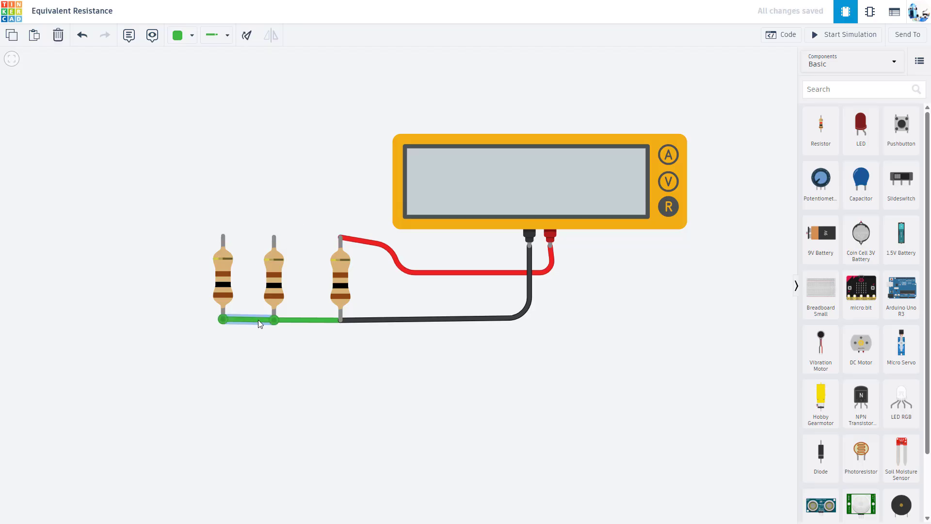
{"action": "key", "text": "Delete"}
{"action": "left_click", "coordinate": [301, 319]}
{"action": "key", "text": "Delete"}
Drag in a small breadboard, shift it up and left, and delete the multimeter with its leads.
{"action": "left_click_drag", "start_coordinate": [807, 293], "coordinate": [457, 374]}
{"action": "scroll", "coordinate": [458, 374], "scroll_direction": "down", "scroll_amount": 5}
{"action": "left_click", "coordinate": [398, 388]}
{"action": "left_click_drag", "start_coordinate": [397, 388], "coordinate": [258, 283]}
{"action": "left_click_drag", "start_coordinate": [219, 244], "coordinate": [532, 205]}
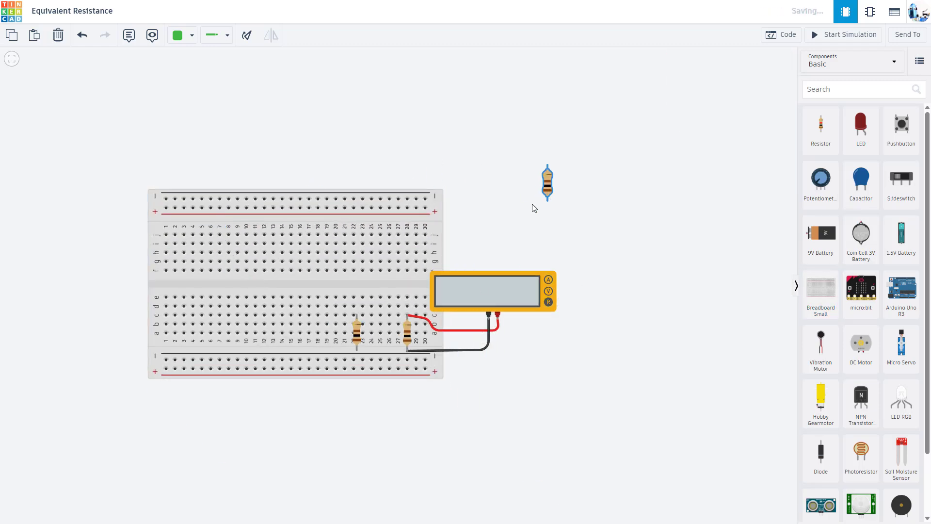
{"action": "left_click_drag", "start_coordinate": [490, 280], "coordinate": [536, 276]}
{"action": "key", "text": "Delete"}
Clear the resistors off the board, turn the breadboard upright, and delete the extra resistor.
{"action": "left_click", "coordinate": [407, 331]}
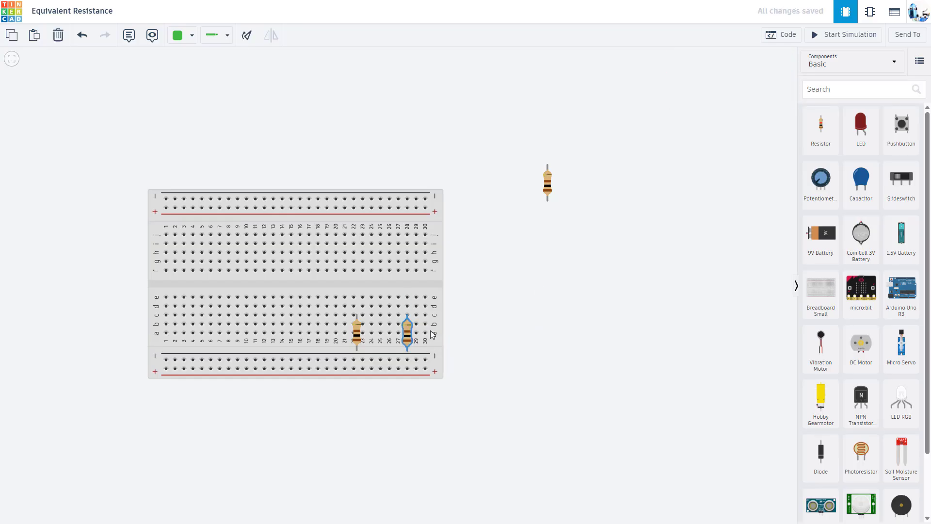
{"action": "left_click_drag", "start_coordinate": [408, 333], "coordinate": [605, 272]}
{"action": "left_click_drag", "start_coordinate": [357, 334], "coordinate": [651, 296]}
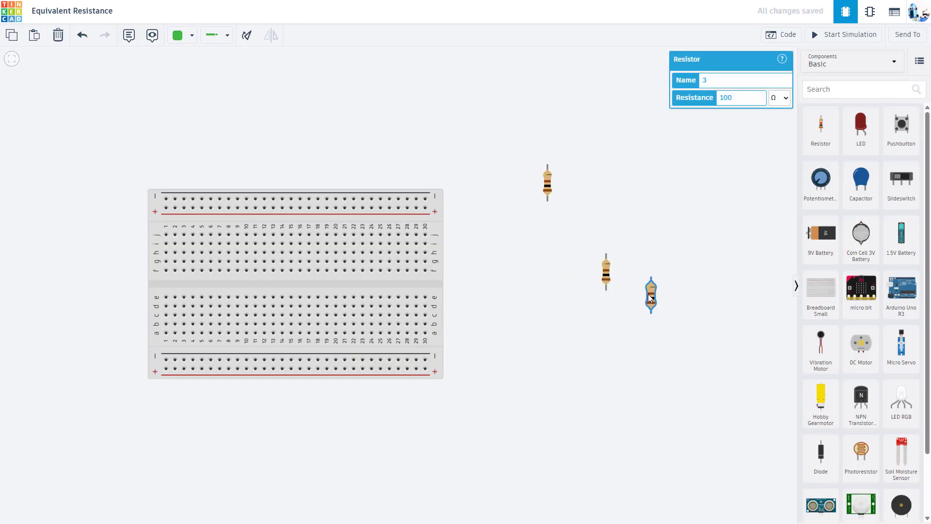
{"action": "left_click", "coordinate": [347, 286]}
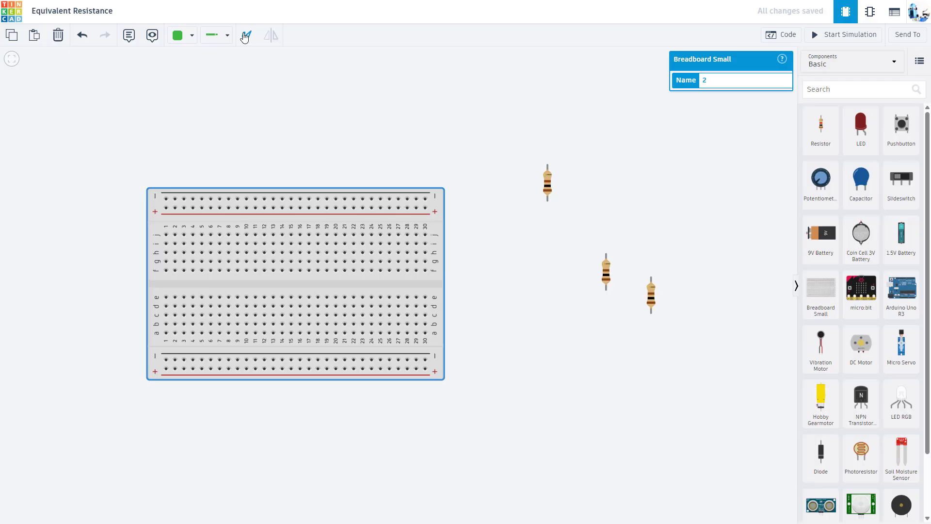
{"action": "left_click", "coordinate": [247, 36]}
{"action": "left_click_drag", "start_coordinate": [271, 219], "coordinate": [351, 230]}
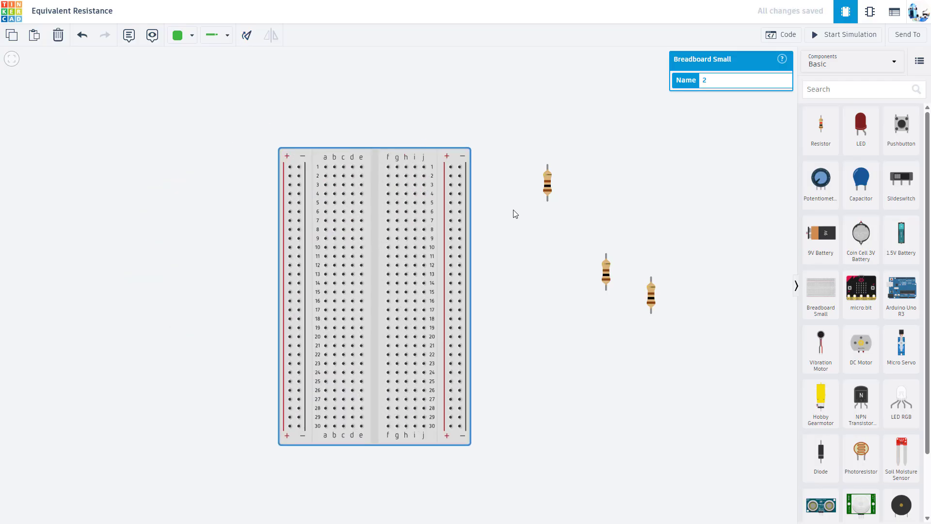
{"action": "left_click", "coordinate": [549, 190]}
{"action": "key", "text": "Delete"}
Plug the two resistors into column c, one at rows 4–8 and one at rows 9–13.
{"action": "scroll", "coordinate": [519, 258], "scroll_direction": "up", "scroll_amount": 1}
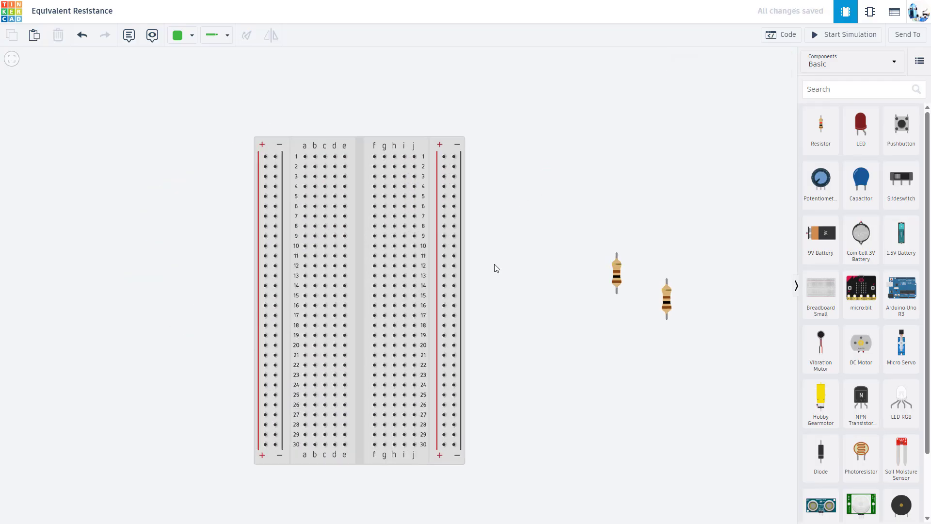
{"action": "scroll", "coordinate": [493, 269], "scroll_direction": "up", "scroll_amount": 1}
{"action": "left_click_drag", "start_coordinate": [488, 270], "coordinate": [539, 256]}
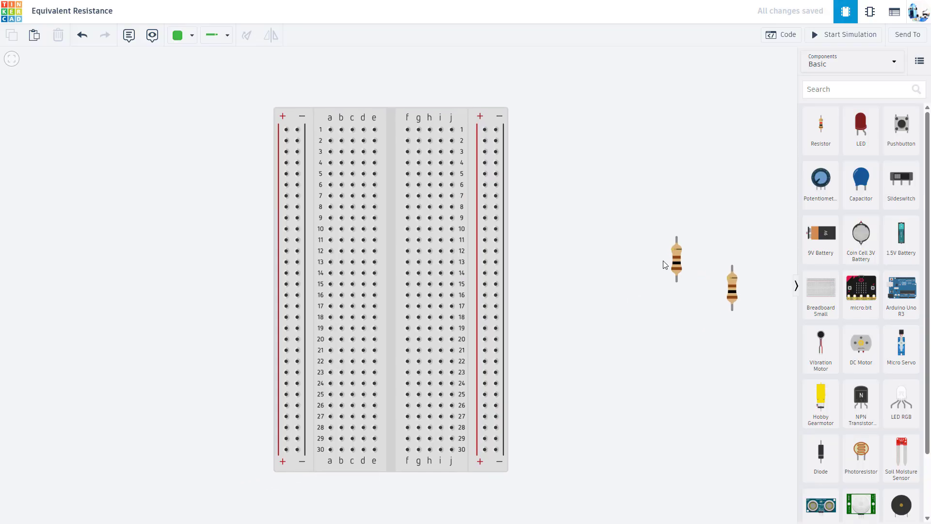
{"action": "left_click_drag", "start_coordinate": [676, 257], "coordinate": [597, 213]}
{"action": "left_click_drag", "start_coordinate": [732, 289], "coordinate": [605, 293]}
{"action": "left_click_drag", "start_coordinate": [597, 213], "coordinate": [425, 211]}
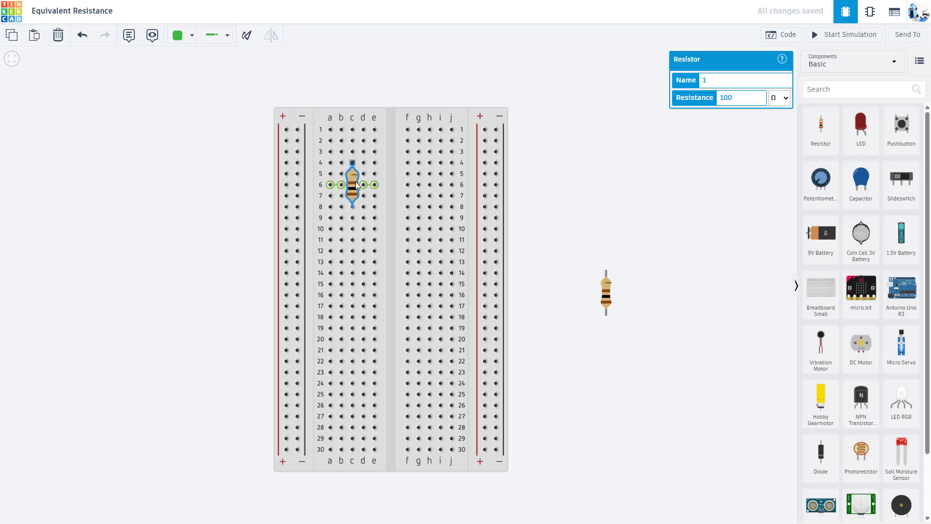
{"action": "left_click_drag", "start_coordinate": [606, 291], "coordinate": [347, 246]}
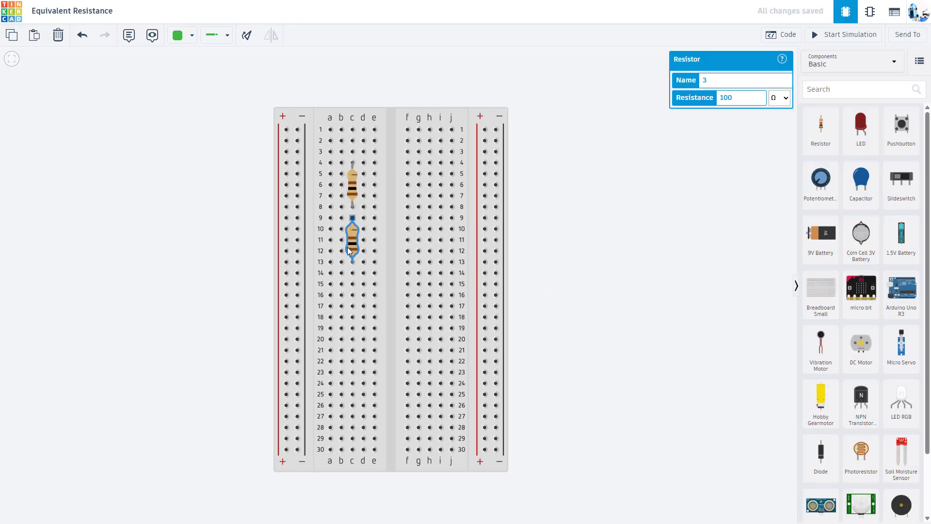
{"action": "left_click", "coordinate": [273, 208]}
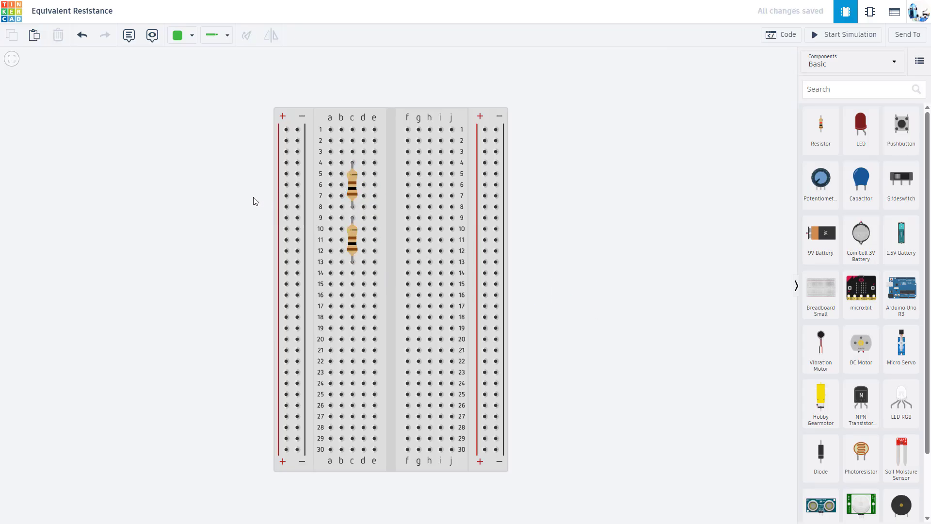
{"action": "scroll", "coordinate": [253, 198], "scroll_direction": "up", "scroll_amount": 2}
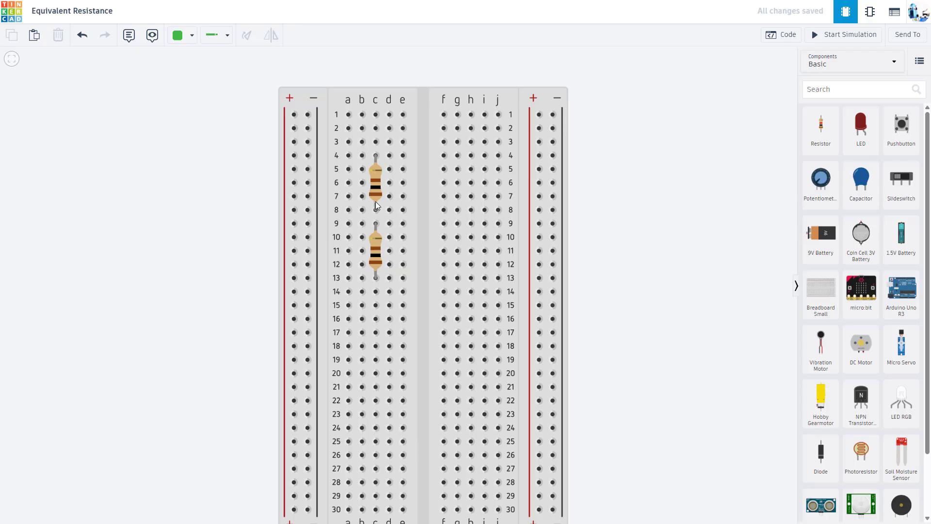
{"action": "scroll", "coordinate": [383, 233], "scroll_direction": "up", "scroll_amount": 3}
{"action": "left_click_drag", "start_coordinate": [171, 159], "coordinate": [175, 203]}
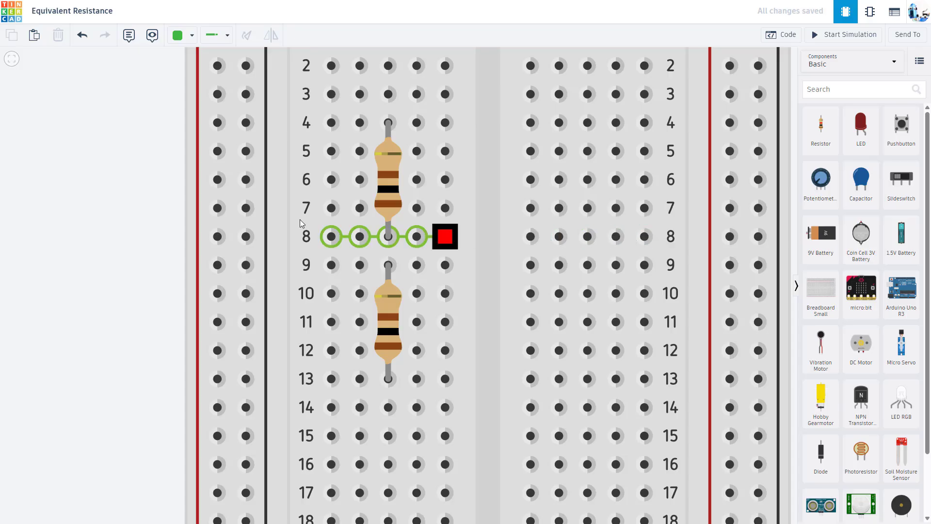
{"action": "left_click_drag", "start_coordinate": [160, 235], "coordinate": [166, 312]}
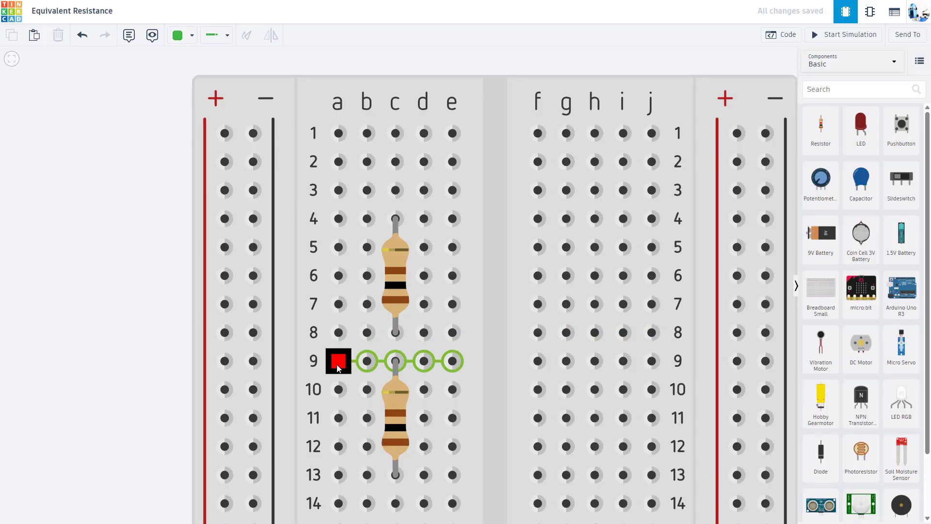
{"action": "left_click_drag", "start_coordinate": [179, 332], "coordinate": [202, 286]}
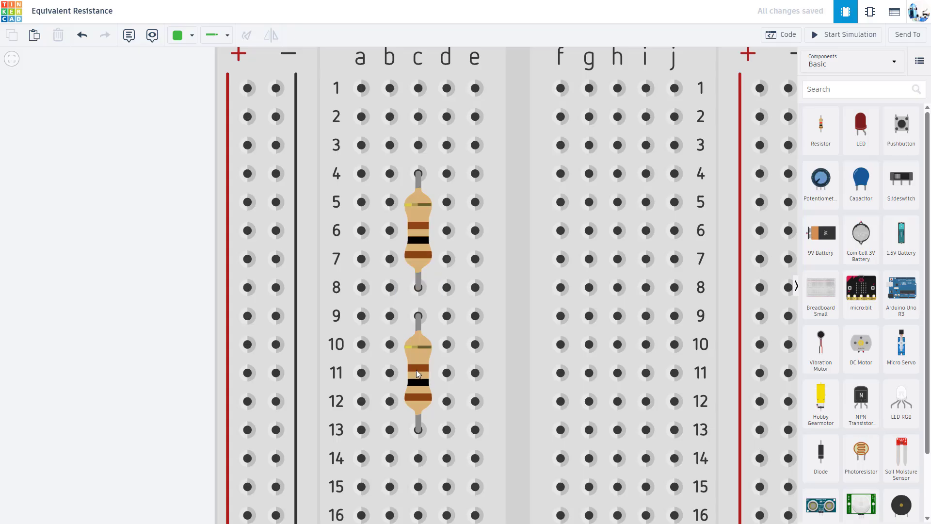
Return the lower resistor to column c rows 9–13 and draw a wire from hole d8 to d9.
{"action": "left_click_drag", "start_coordinate": [416, 369], "coordinate": [441, 348]}
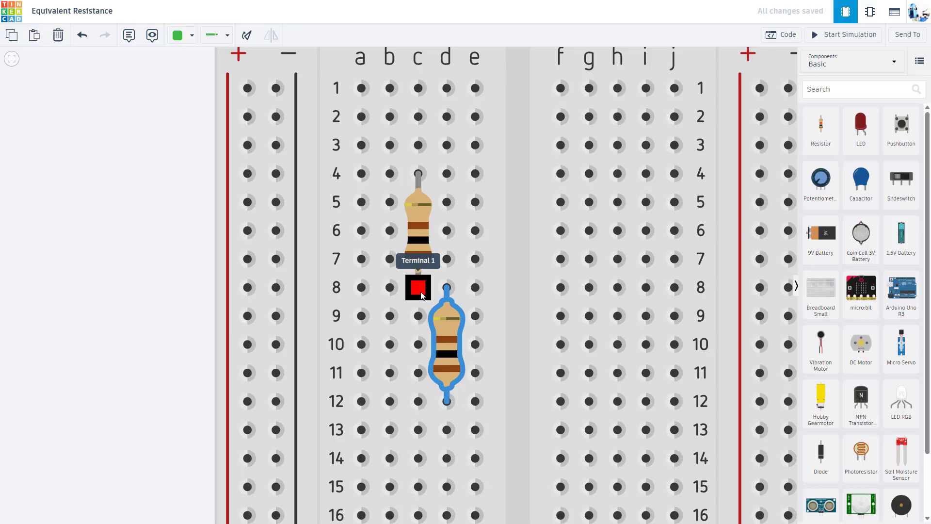
{"action": "left_click_drag", "start_coordinate": [436, 347], "coordinate": [424, 354]}
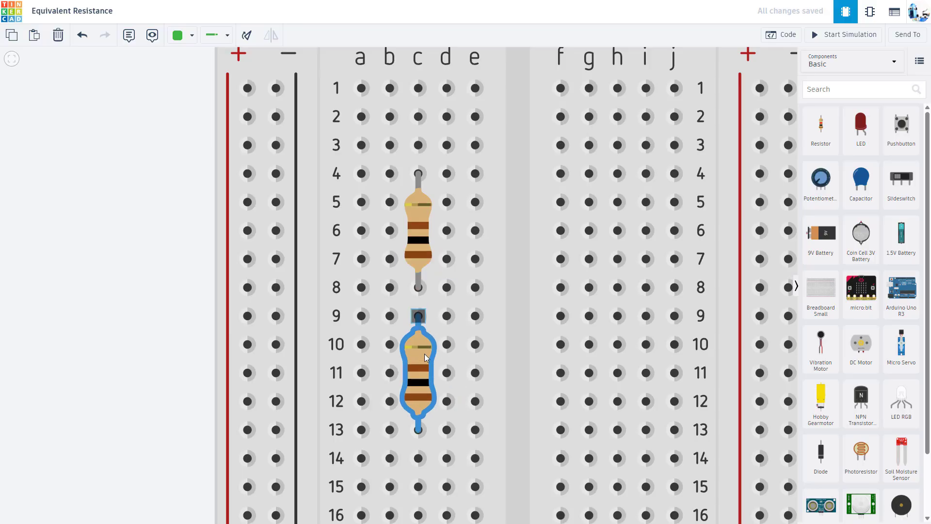
{"action": "left_click", "coordinate": [448, 288]}
{"action": "left_click", "coordinate": [448, 315]}
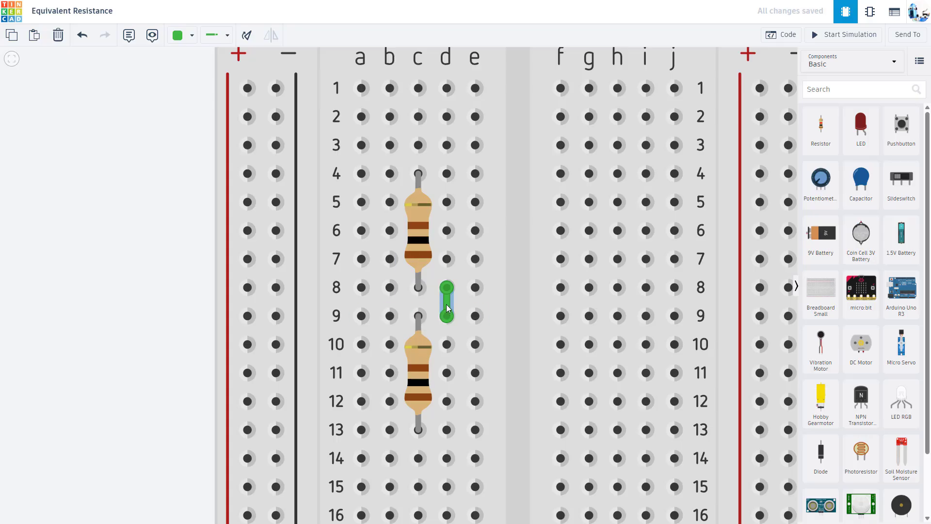
Delete the d8–d9 wire and rotate the lower resistor to lie horizontally along row 8, e8 to g8.
{"action": "key", "text": "Delete"}
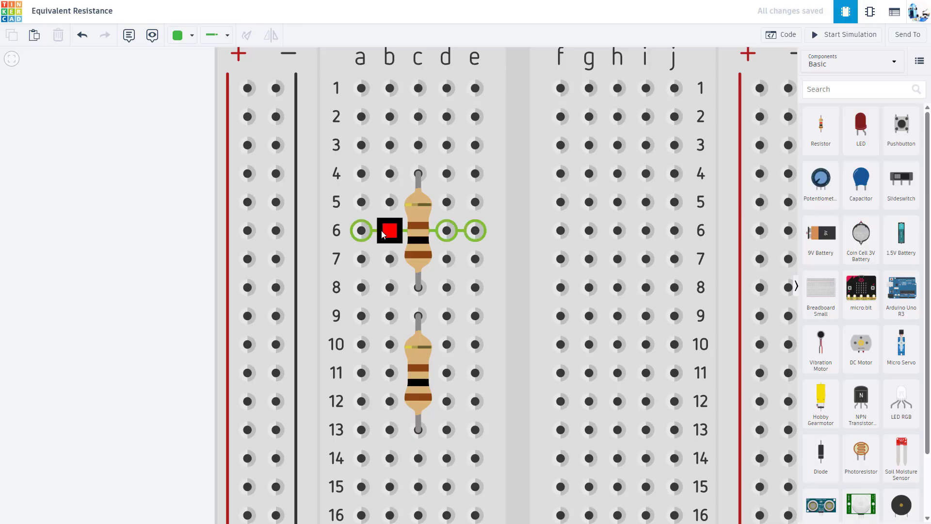
{"action": "scroll", "coordinate": [421, 241], "scroll_direction": "down", "scroll_amount": 3}
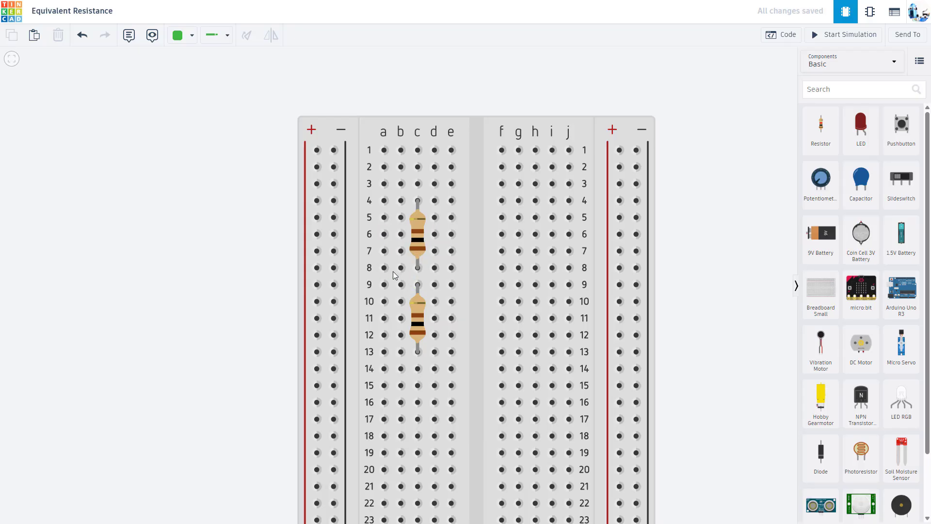
{"action": "scroll", "coordinate": [400, 272], "scroll_direction": "up", "scroll_amount": 1}
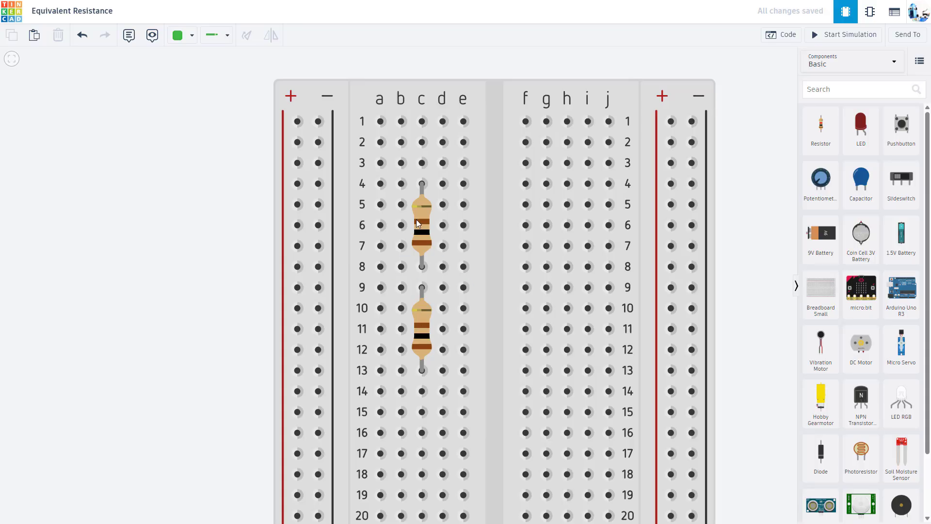
{"action": "left_click", "coordinate": [423, 318]}
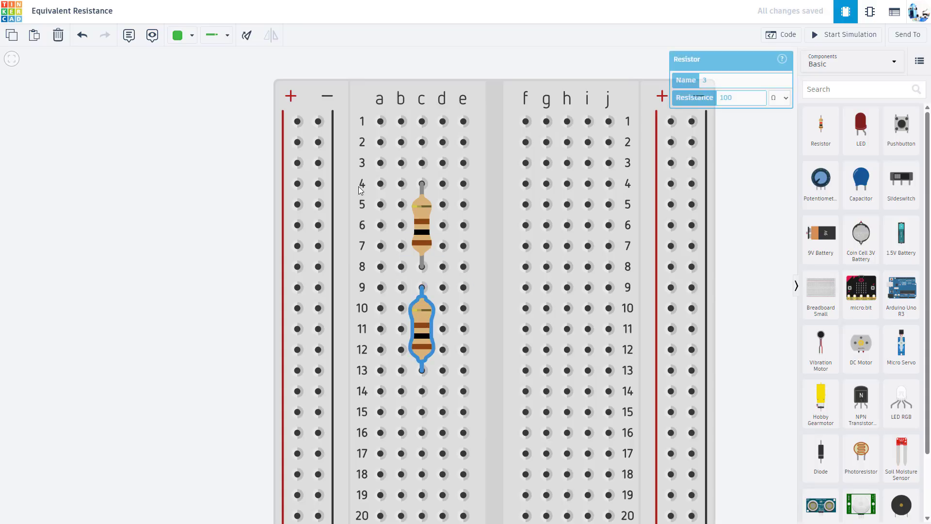
{"action": "left_click", "coordinate": [249, 37]}
{"action": "left_click_drag", "start_coordinate": [422, 329], "coordinate": [502, 265]}
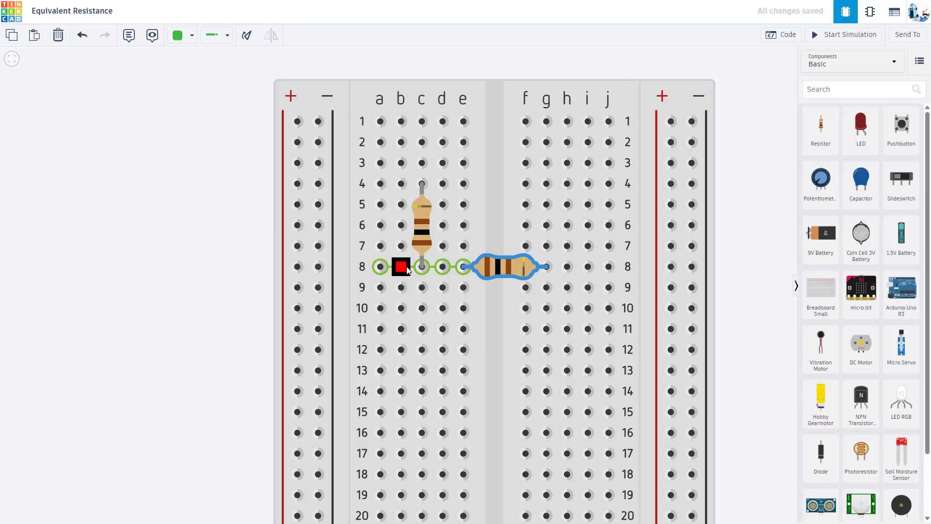
Drag a multimeter onto the canvas beside the breadboard.
{"action": "left_click_drag", "start_coordinate": [751, 234], "coordinate": [687, 281]}
{"action": "scroll", "coordinate": [861, 339], "scroll_direction": "down", "scroll_amount": 2}
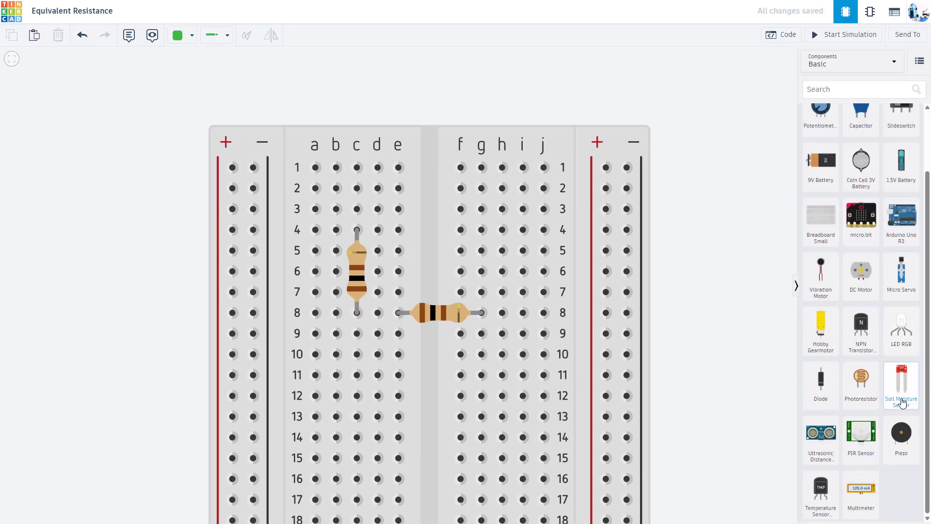
{"action": "left_click_drag", "start_coordinate": [860, 490], "coordinate": [650, 184]}
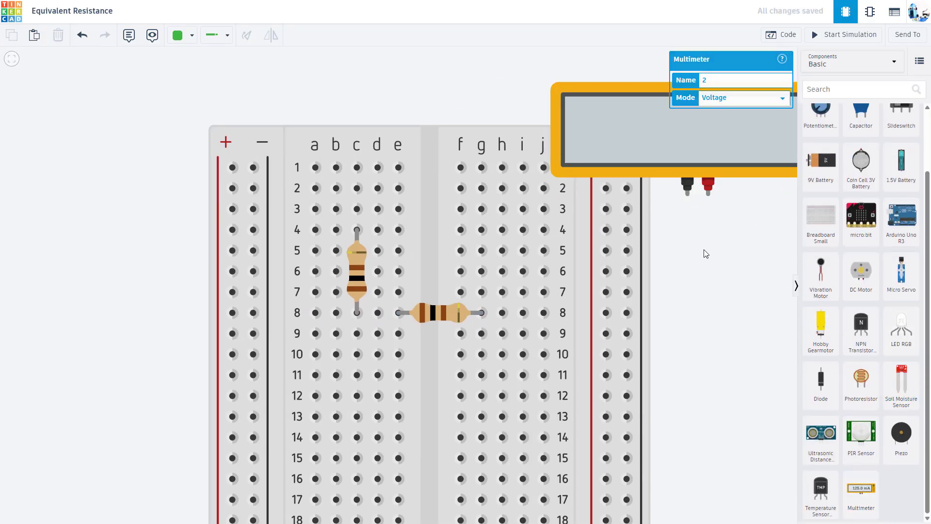
{"action": "left_click_drag", "start_coordinate": [704, 253], "coordinate": [630, 316]}
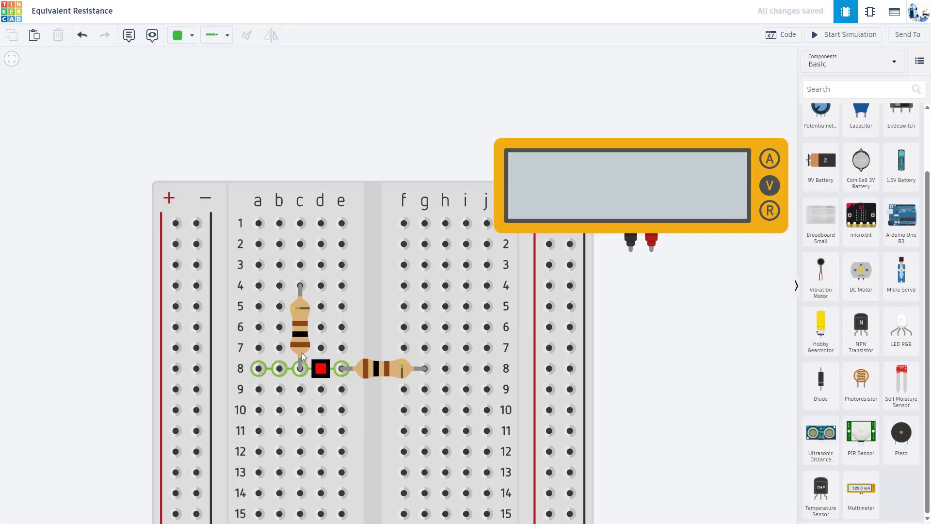
Wire the black probe to j8 with a black wire and the red probe to e4 with a red wire.
{"action": "left_click", "coordinate": [630, 246]}
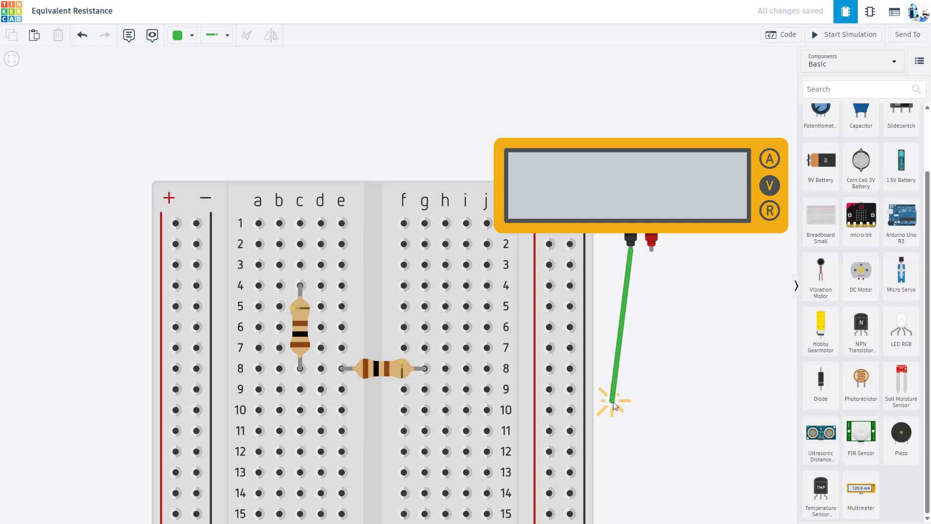
{"action": "left_click", "coordinate": [625, 387]}
{"action": "left_click", "coordinate": [490, 372]}
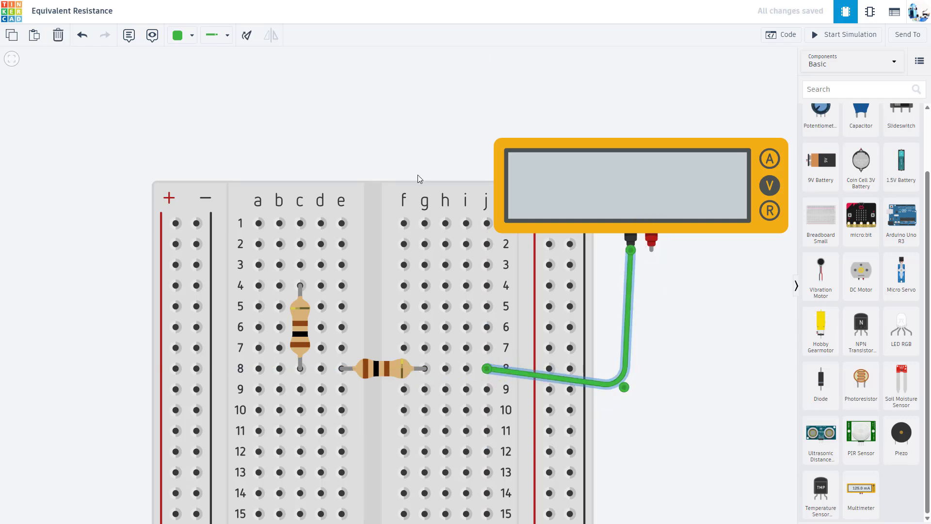
{"action": "left_click", "coordinate": [189, 39]}
{"action": "left_click", "coordinate": [197, 68]}
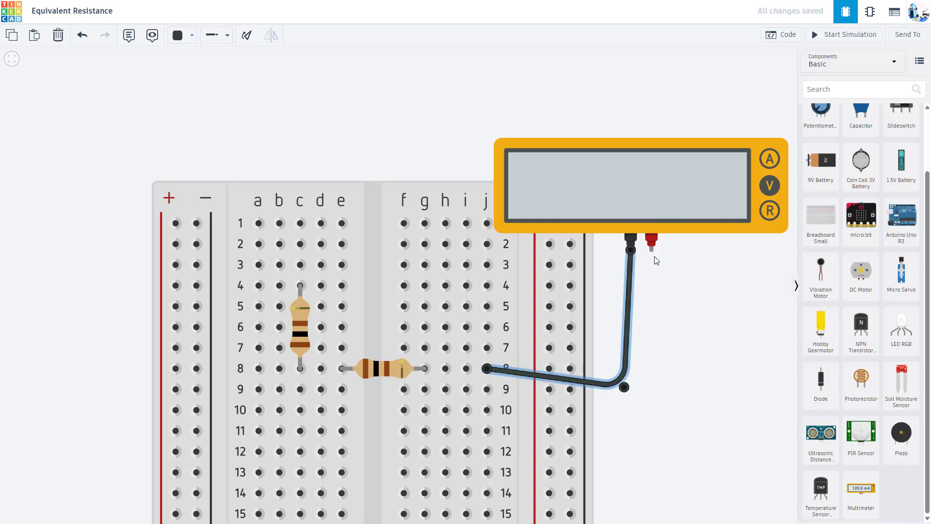
{"action": "left_click", "coordinate": [652, 247]}
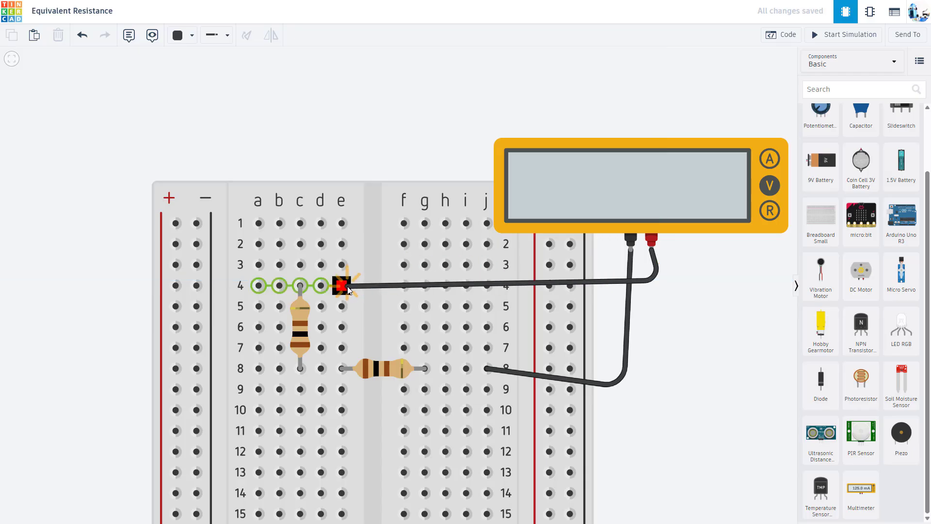
{"action": "left_click", "coordinate": [342, 285]}
{"action": "left_click", "coordinate": [182, 47]}
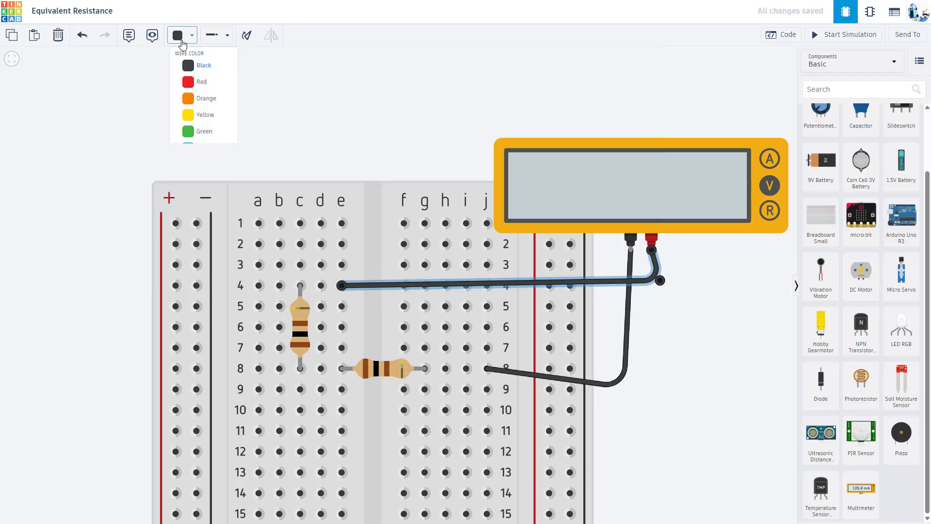
{"action": "left_click", "coordinate": [199, 83]}
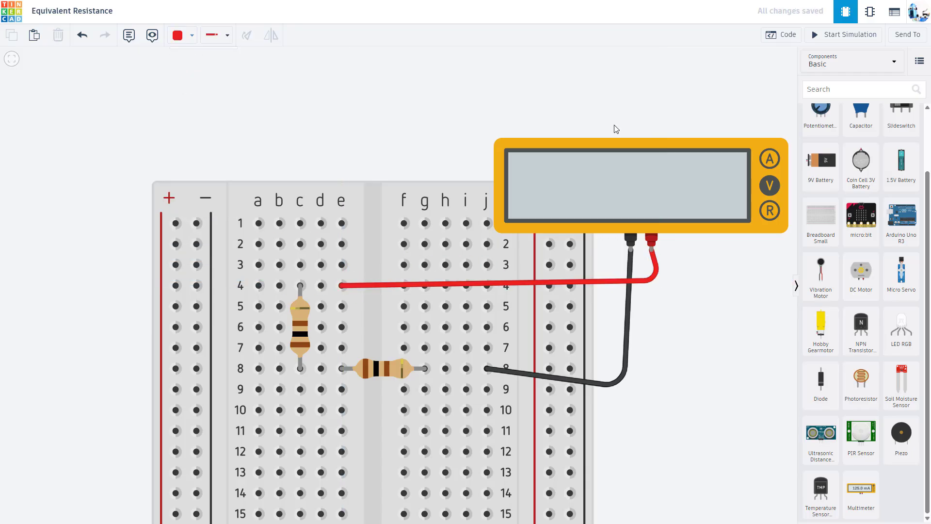
Run the simulation with the meter in resistance mode to read 200 Ω, then stop it.
{"action": "left_click", "coordinate": [842, 35]}
{"action": "left_click", "coordinate": [769, 208]}
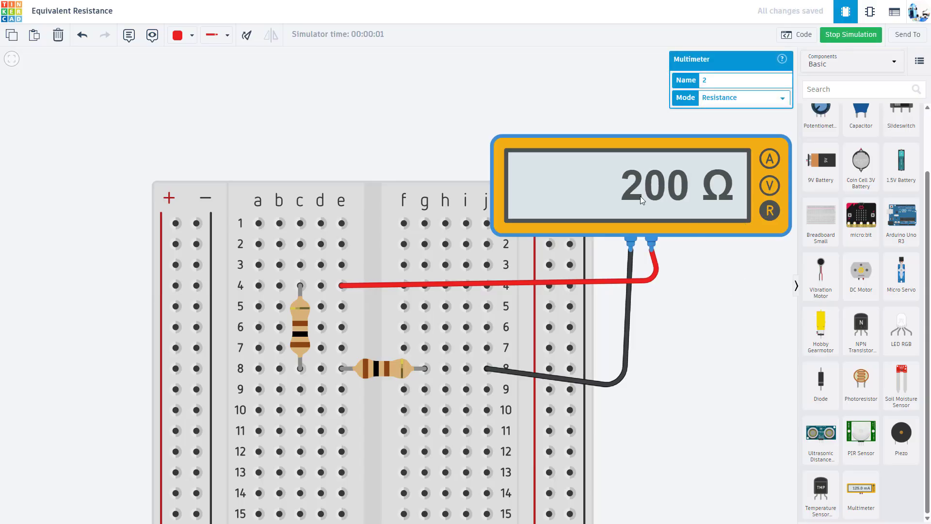
{"action": "left_click", "coordinate": [840, 35]}
Delete the multimeter's red and black probe wires.
{"action": "left_click_drag", "start_coordinate": [681, 385], "coordinate": [693, 309]}
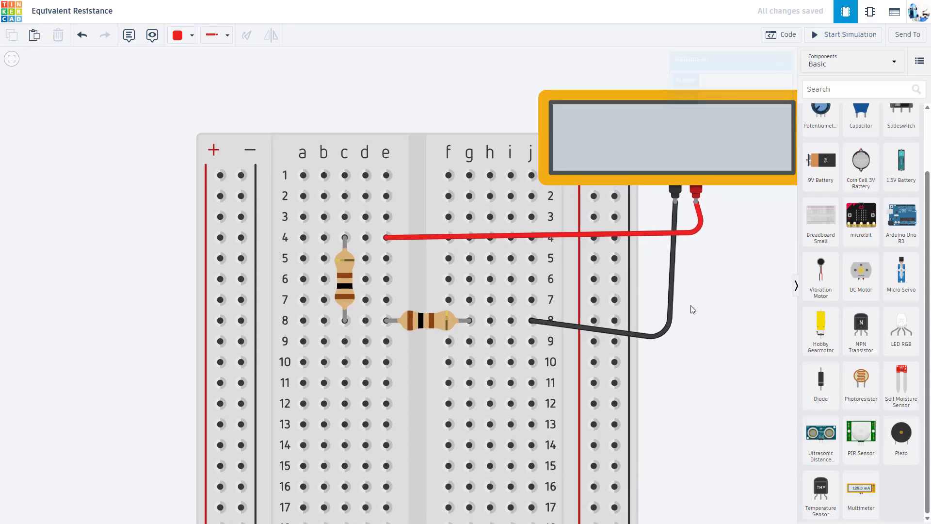
{"action": "left_click", "coordinate": [668, 234]}
{"action": "key", "text": "Delete"}
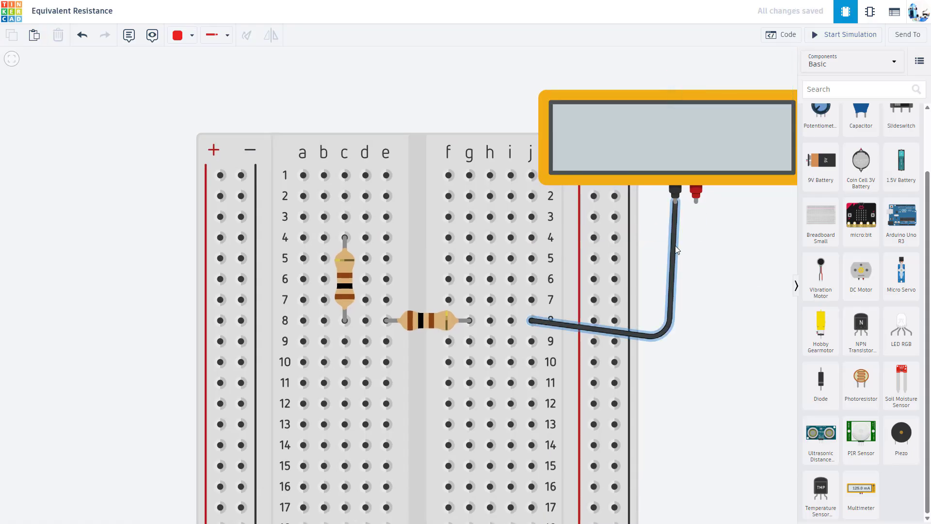
{"action": "left_click", "coordinate": [677, 249]}
{"action": "key", "text": "Delete"}
Move the vertical resistor to column a and stand the other upright in column d, rows 4–8.
{"action": "left_click_drag", "start_coordinate": [347, 271], "coordinate": [311, 274]}
{"action": "left_click", "coordinate": [429, 317]}
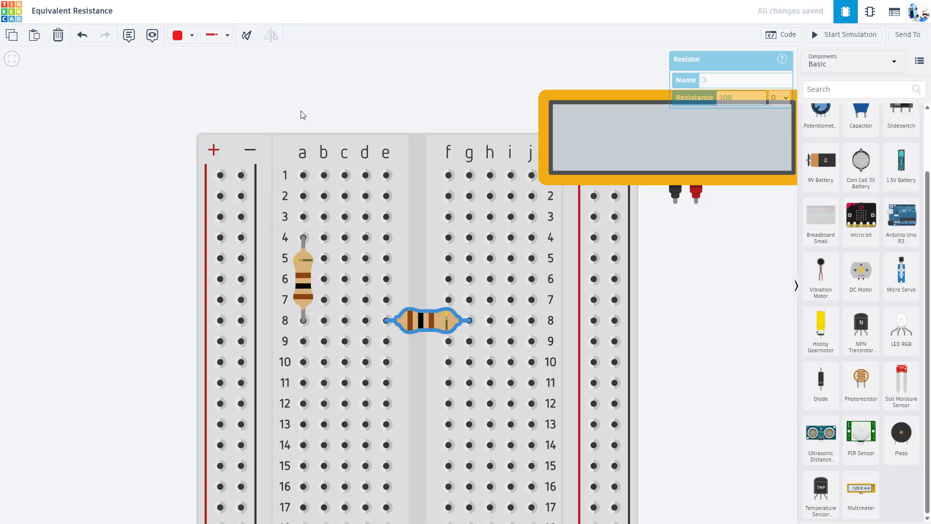
{"action": "left_click", "coordinate": [247, 35]}
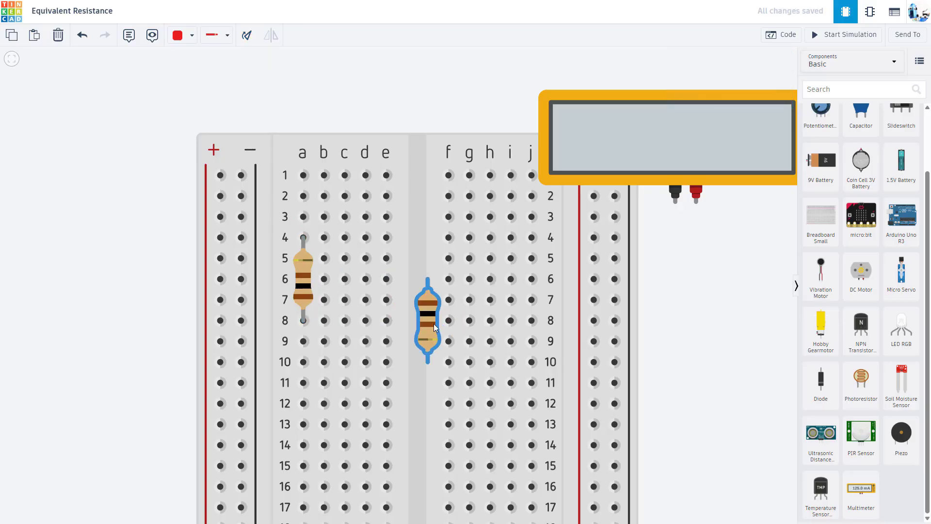
{"action": "left_click_drag", "start_coordinate": [435, 328], "coordinate": [373, 287]}
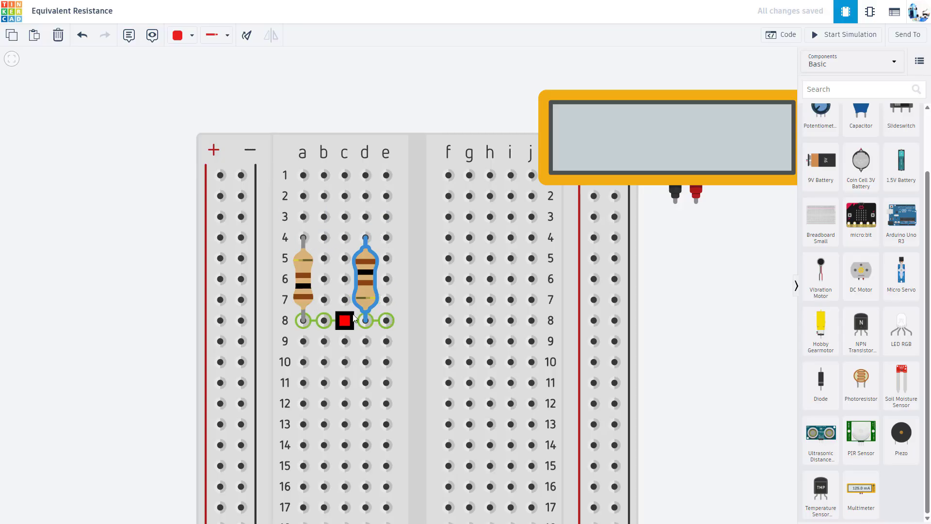
Shift the resistor to column c and run a black wire from the black probe to e8.
{"action": "left_click_drag", "start_coordinate": [369, 283], "coordinate": [348, 283]}
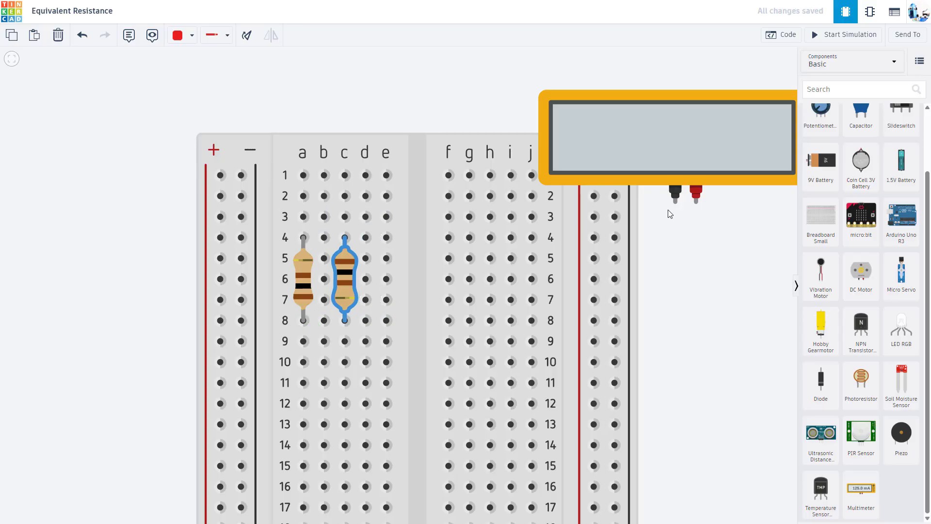
{"action": "left_click", "coordinate": [675, 195]}
{"action": "left_click", "coordinate": [675, 327]}
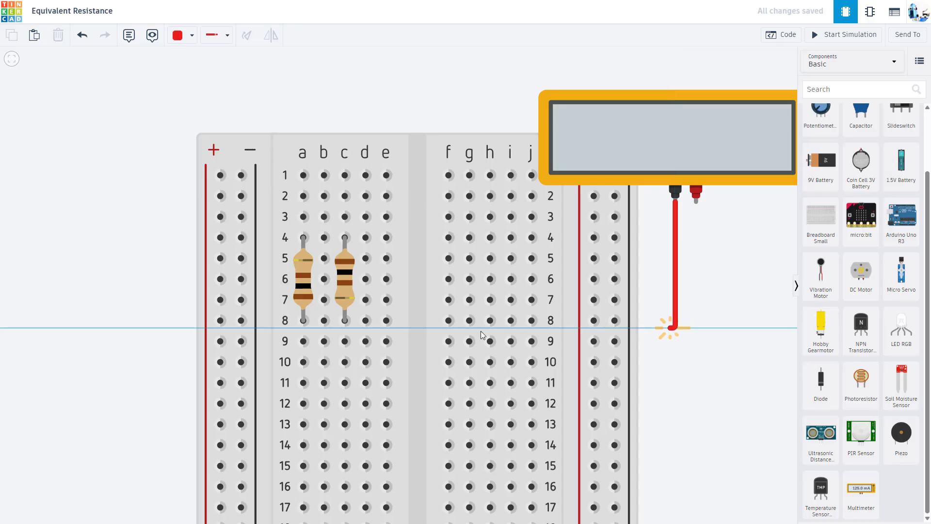
{"action": "left_click", "coordinate": [385, 320]}
{"action": "left_click", "coordinate": [192, 35]}
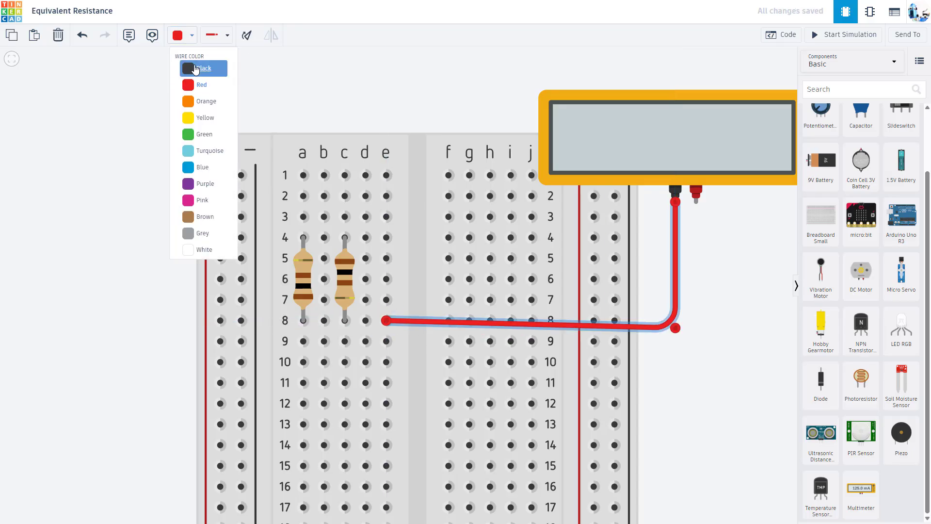
{"action": "left_click", "coordinate": [193, 69]}
Run a red wire from the red probe to e4 and start the simulation, reading 50.0 Ω.
{"action": "left_click", "coordinate": [698, 210]}
{"action": "left_click", "coordinate": [704, 238]}
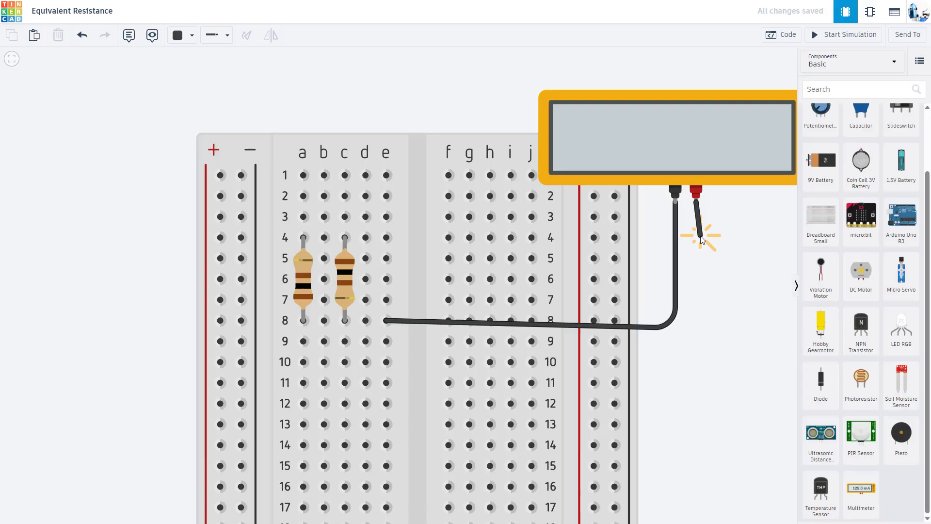
{"action": "left_click", "coordinate": [403, 237]}
{"action": "left_click", "coordinate": [385, 237]}
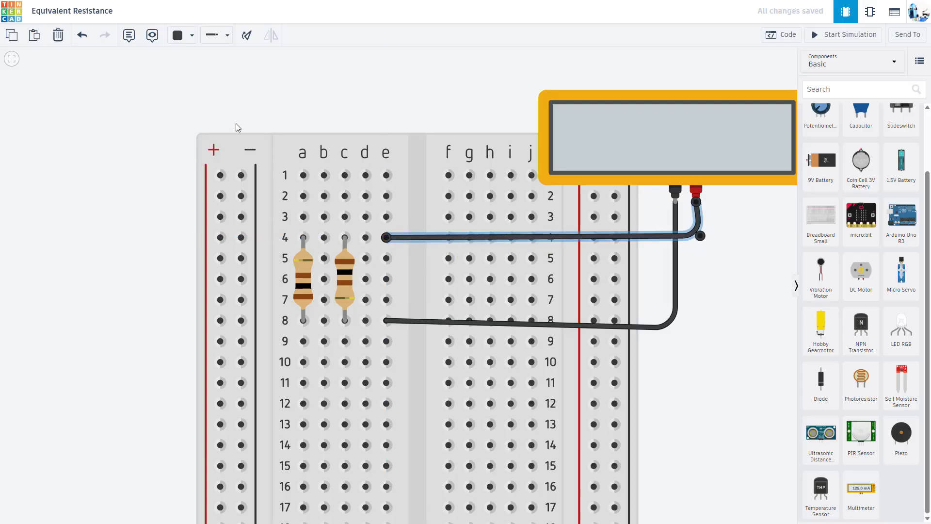
{"action": "left_click", "coordinate": [185, 37]}
{"action": "left_click", "coordinate": [195, 84]}
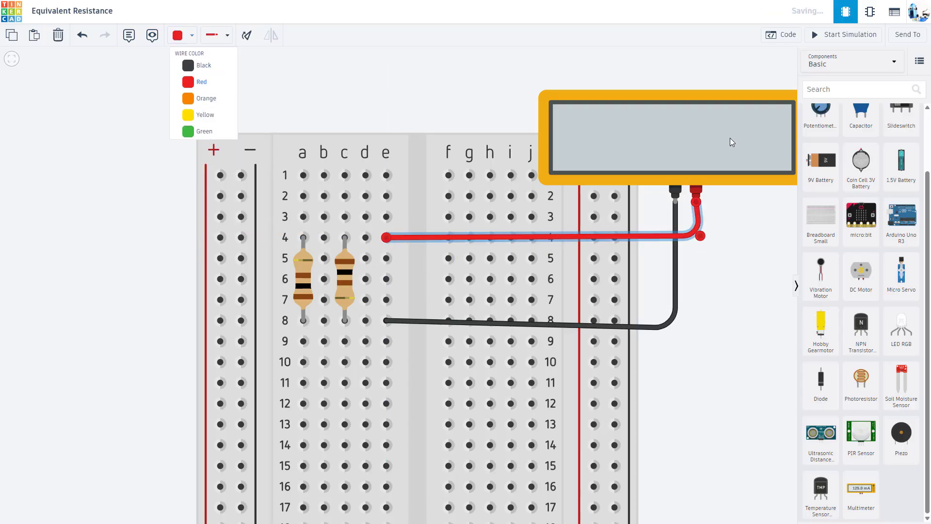
{"action": "left_click", "coordinate": [844, 34]}
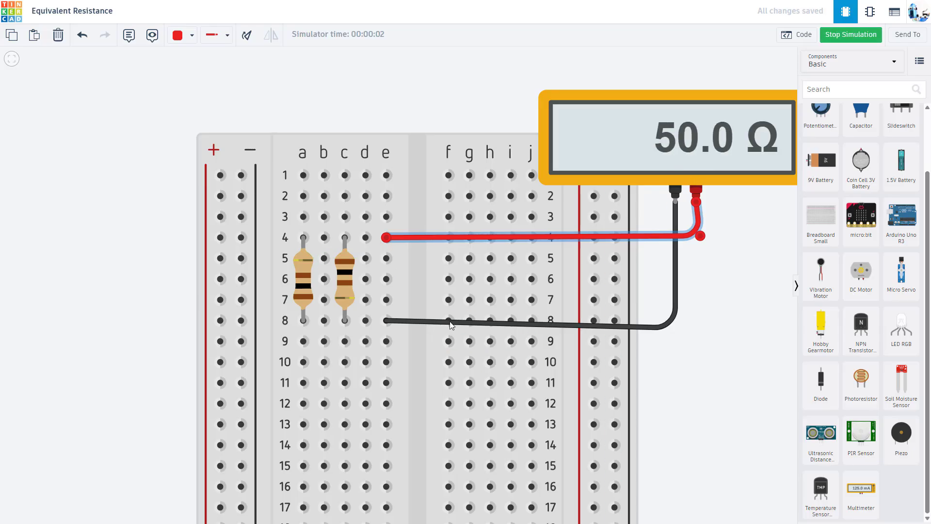
Stop the simulation, remove both probe wires, and lay the column-c resistor across row 4's centre gap.
{"action": "left_click", "coordinate": [833, 39]}
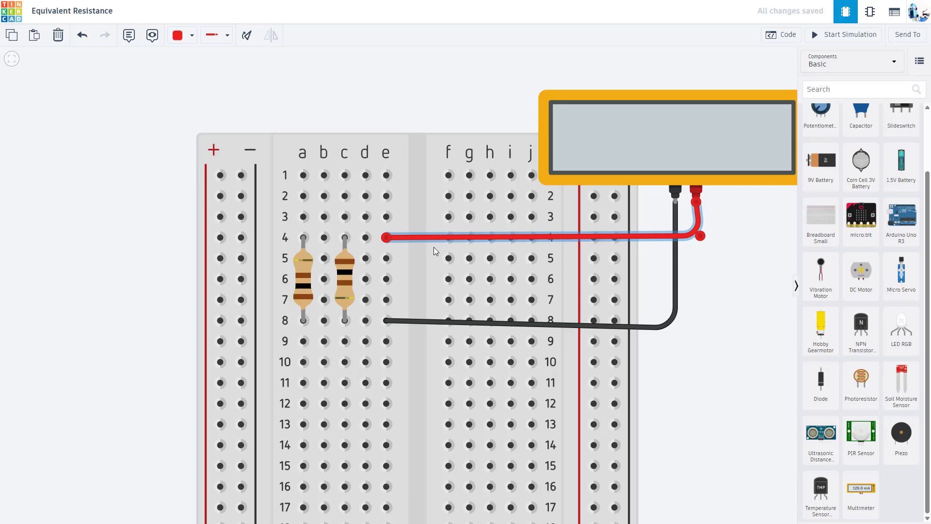
{"action": "key", "text": "Delete"}
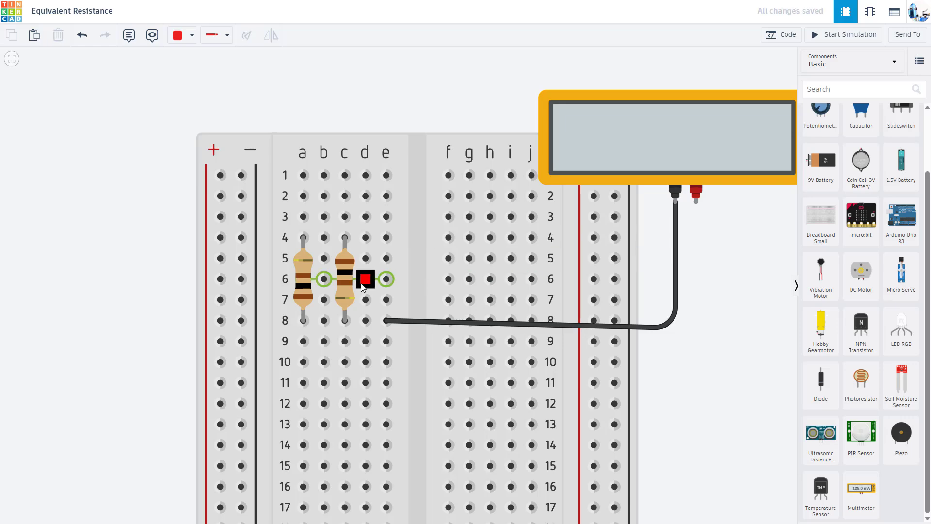
{"action": "left_click", "coordinate": [344, 283]}
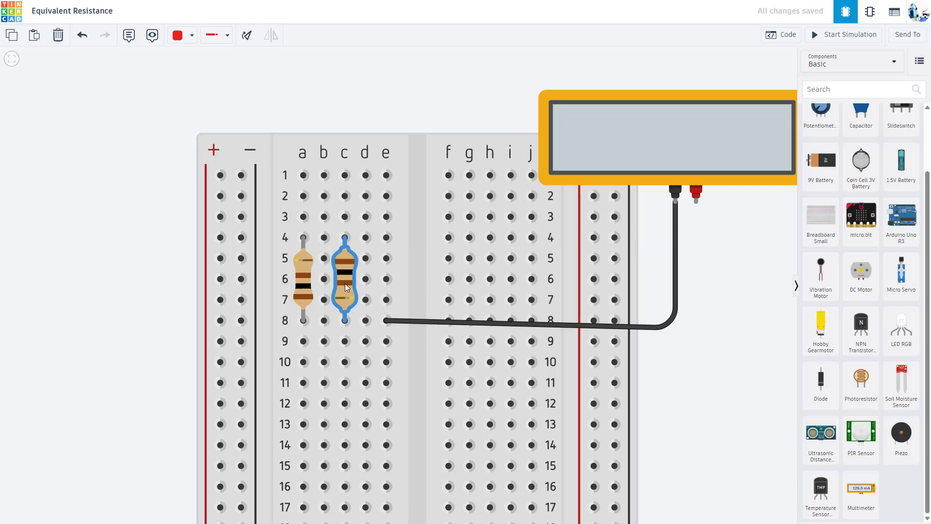
{"action": "left_click", "coordinate": [247, 35]}
{"action": "left_click_drag", "start_coordinate": [344, 278], "coordinate": [426, 237]}
{"action": "left_click", "coordinate": [663, 328]}
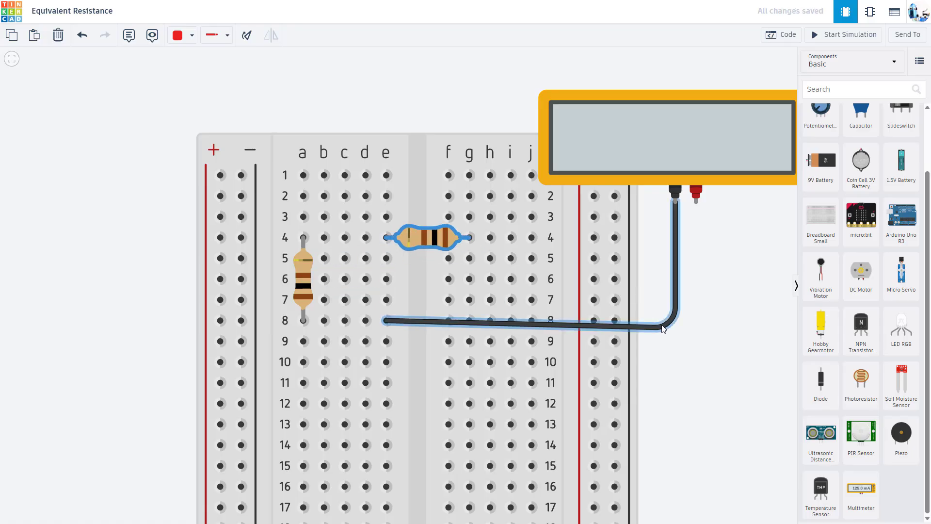
{"action": "key", "text": "Delete"}
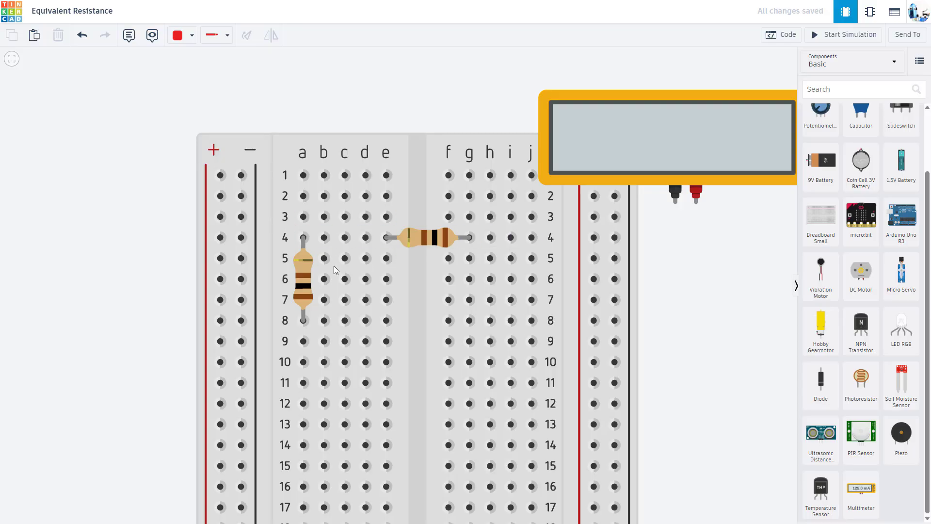
Draw a green wire from hole e8 to hole h4.
{"action": "left_click", "coordinate": [386, 321]}
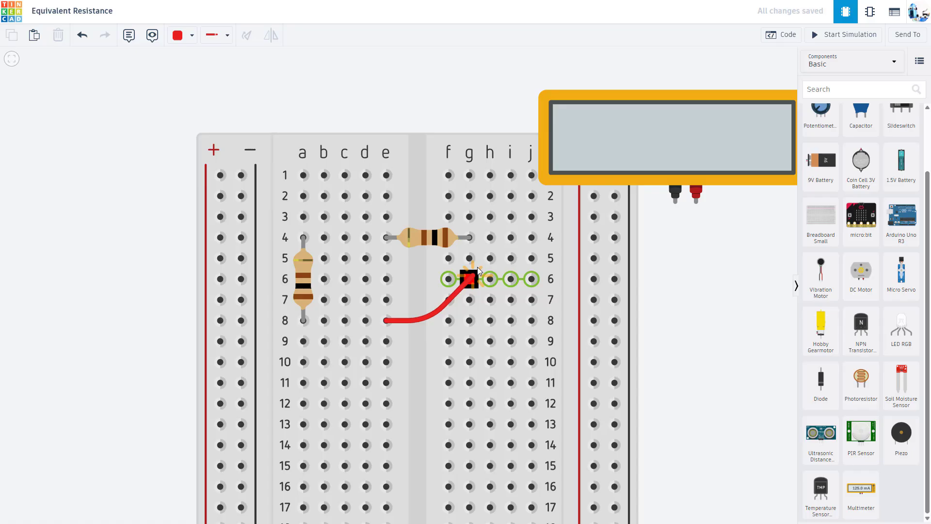
{"action": "left_click", "coordinate": [490, 237]}
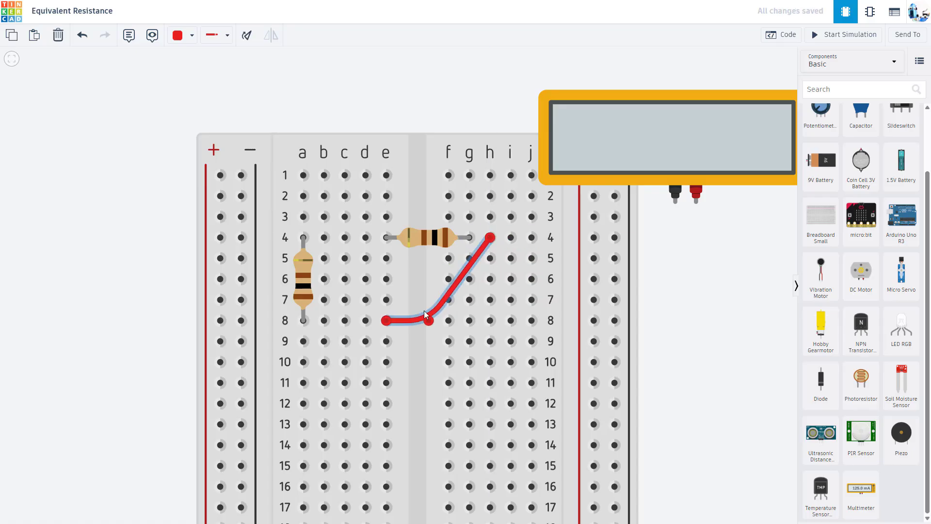
{"action": "left_click", "coordinate": [191, 35]}
{"action": "left_click", "coordinate": [204, 132]}
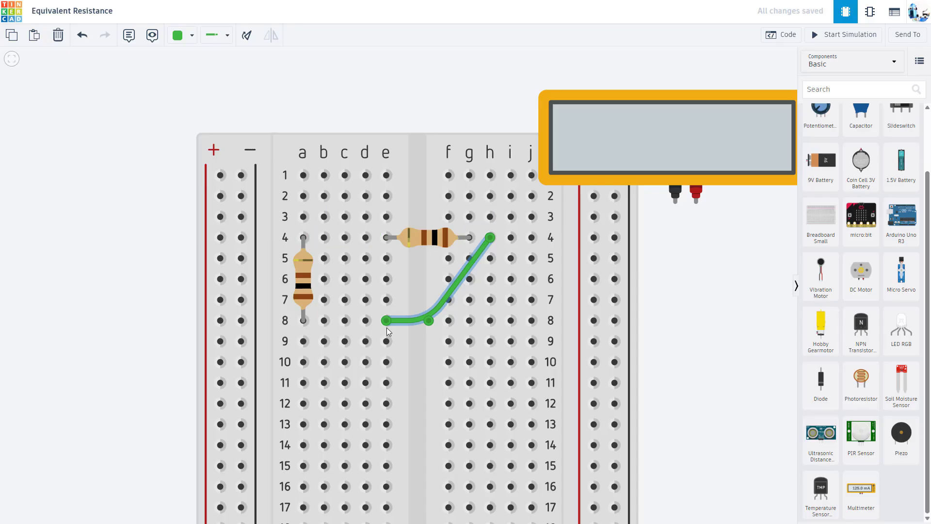
Run a black lead from the multimeter's negative terminal to hole d8.
{"action": "left_click", "coordinate": [646, 253]}
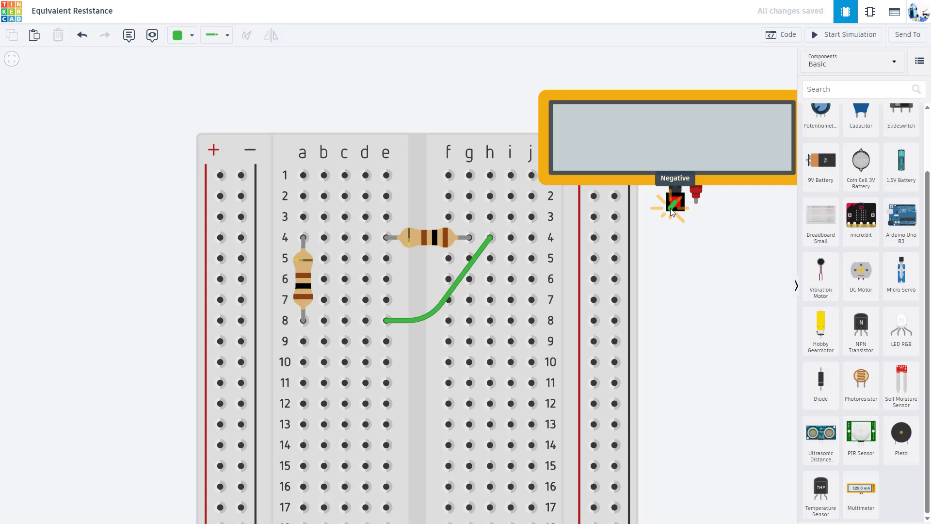
{"action": "left_click", "coordinate": [670, 321]}
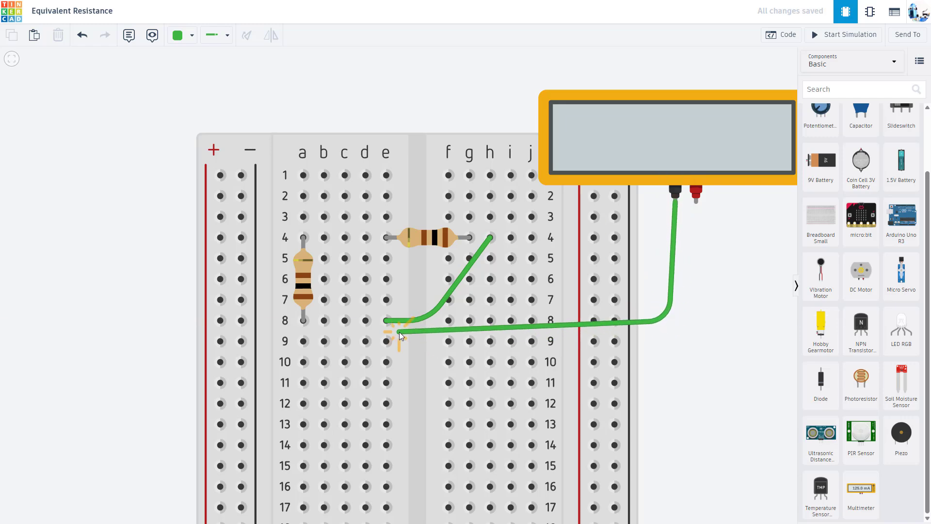
{"action": "left_click", "coordinate": [366, 321]}
{"action": "left_click", "coordinate": [184, 36]}
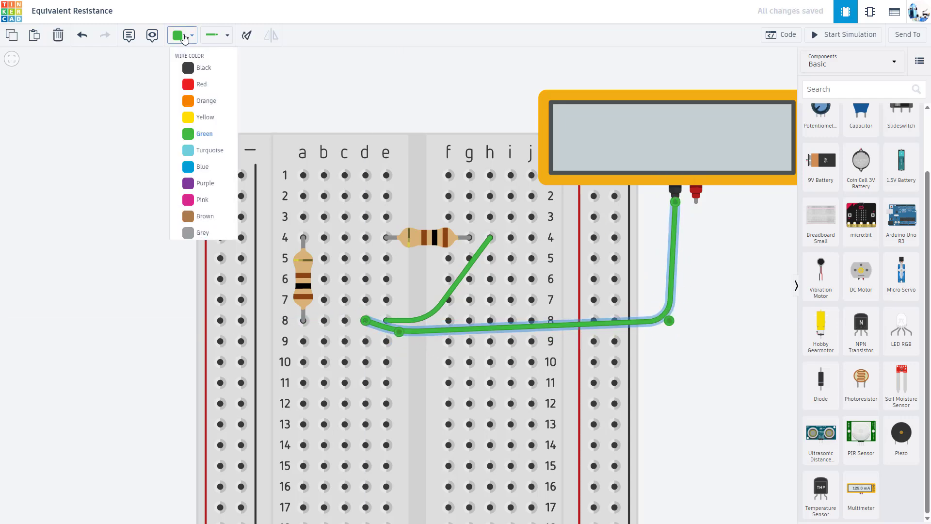
{"action": "left_click", "coordinate": [197, 67]}
{"action": "left_click", "coordinate": [706, 228]}
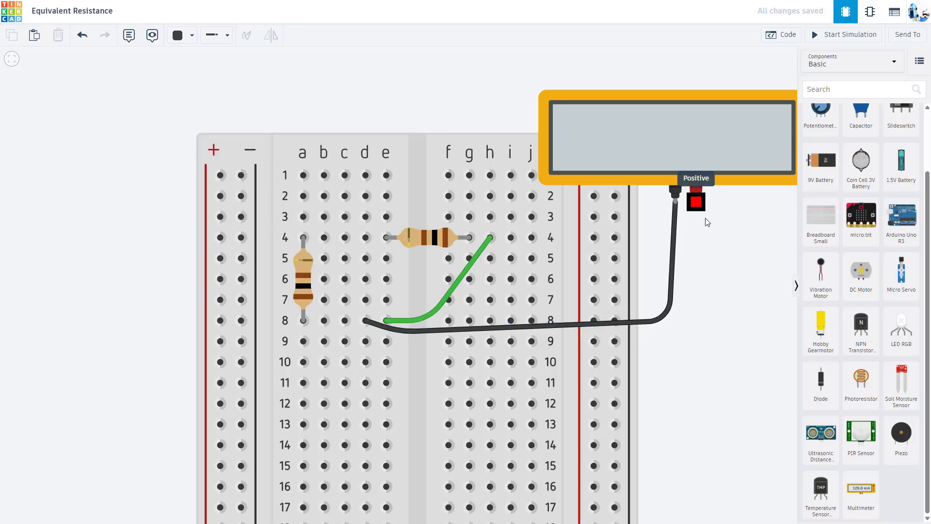
Route a red lead from the positive terminal over the board to hole c4.
{"action": "left_click", "coordinate": [696, 201]}
{"action": "left_click", "coordinate": [701, 233]}
{"action": "left_click", "coordinate": [429, 203]}
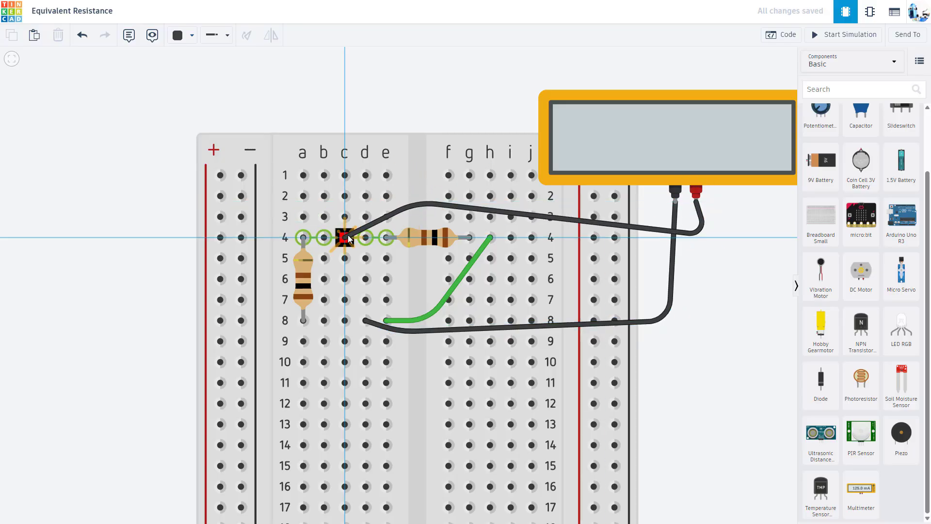
{"action": "left_click", "coordinate": [348, 235]}
{"action": "left_click", "coordinate": [183, 35]}
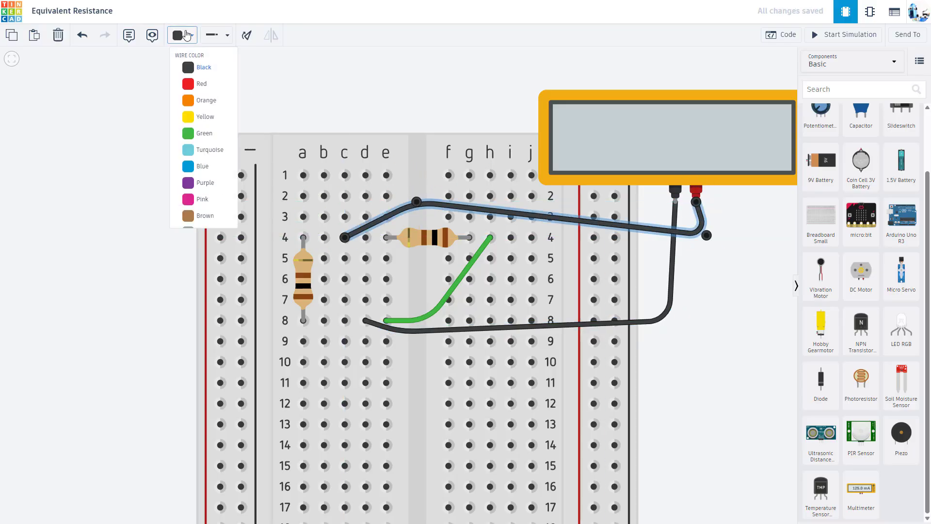
{"action": "left_click", "coordinate": [202, 86]}
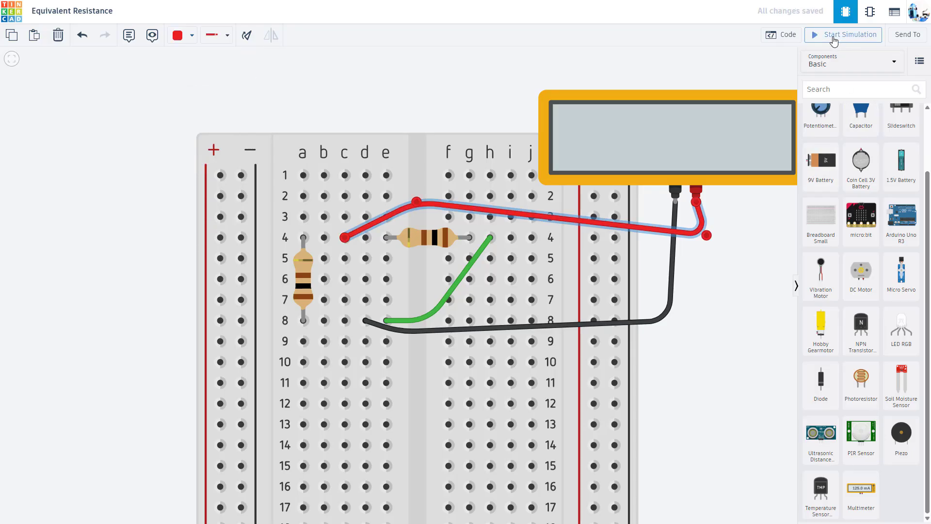
Start the simulation to read 50.0 Ω across the parallel resistors.
{"action": "left_click", "coordinate": [833, 39]}
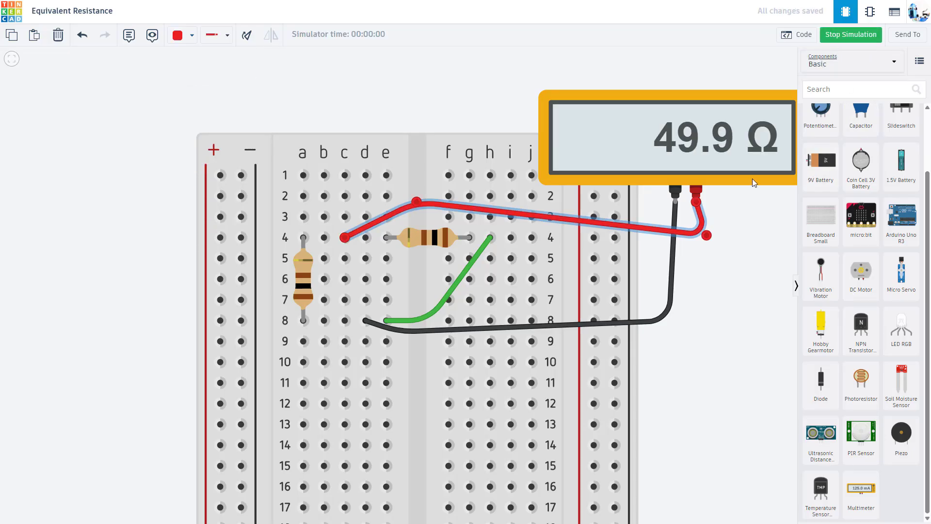
{"action": "left_click", "coordinate": [671, 365]}
{"action": "scroll", "coordinate": [470, 274], "scroll_direction": "down", "scroll_amount": 3}
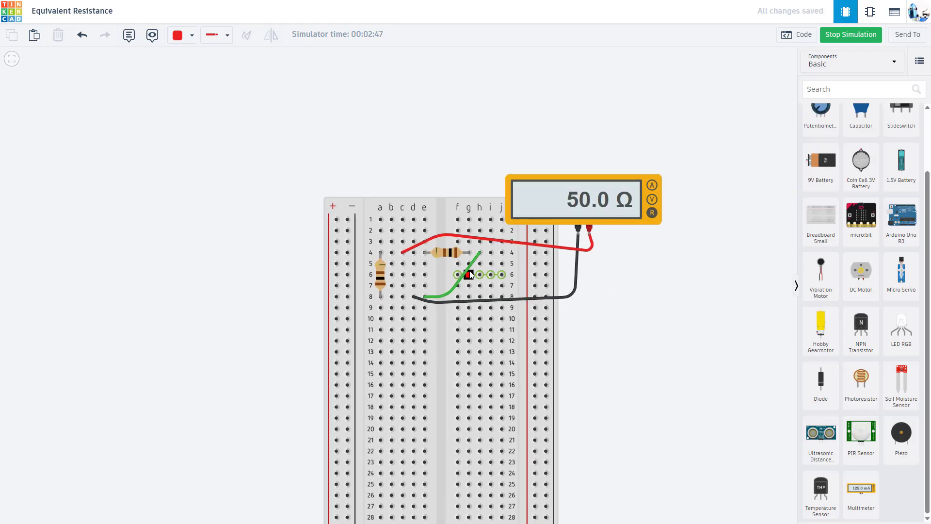
{"action": "left_click_drag", "start_coordinate": [302, 297], "coordinate": [368, 260]}
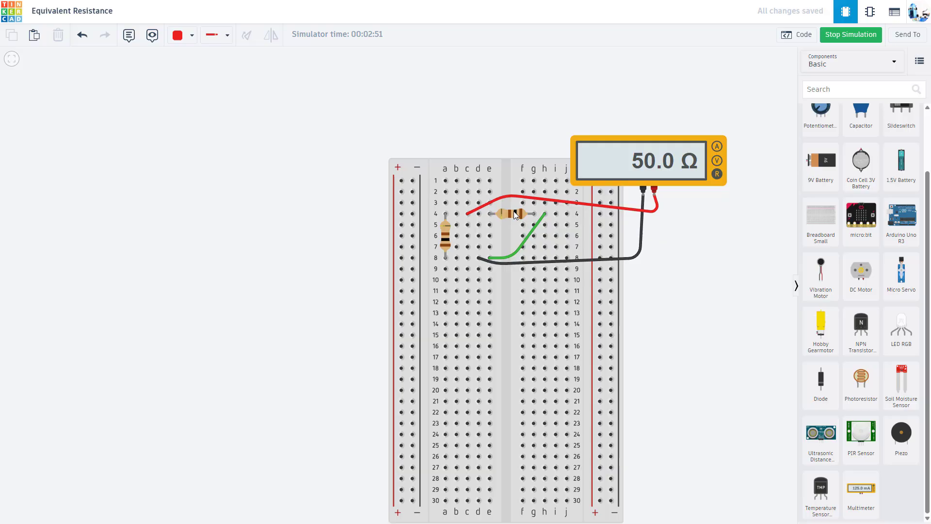
Stop the simulation and delete the multimeter, the horizontal resistor and the green wire.
{"action": "left_click", "coordinate": [852, 36]}
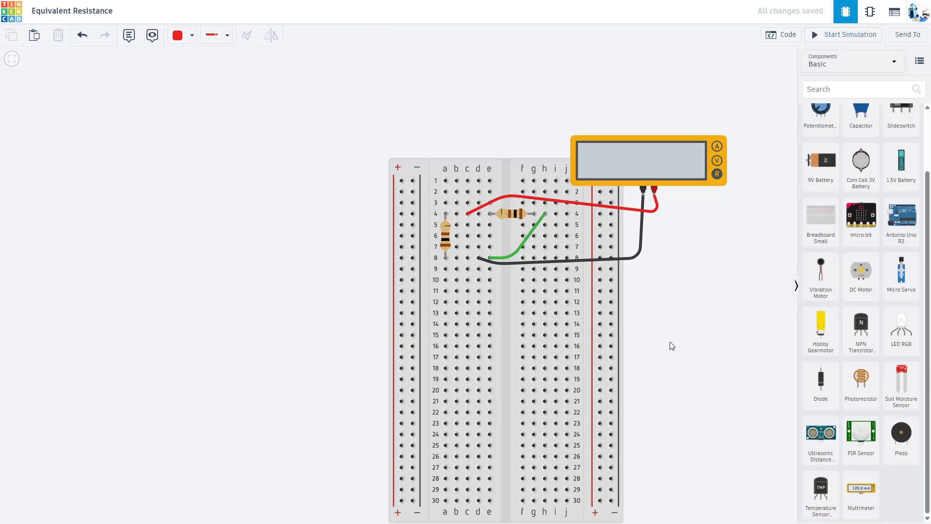
{"action": "left_click_drag", "start_coordinate": [686, 324], "coordinate": [634, 318]}
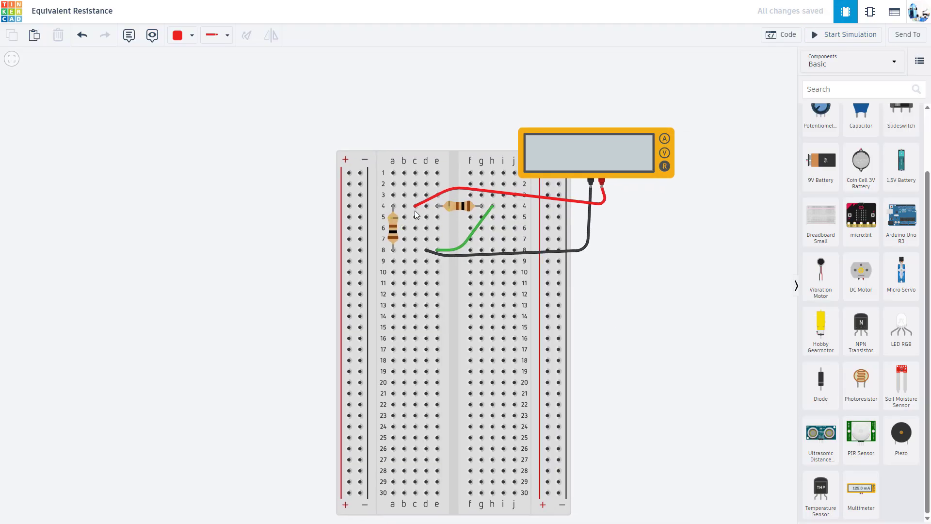
{"action": "left_click", "coordinate": [392, 228]}
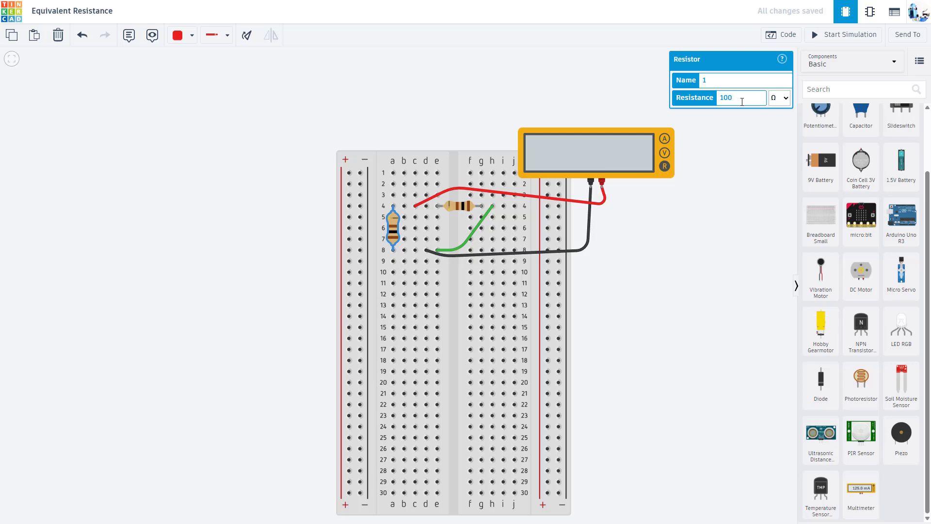
{"action": "left_click", "coordinate": [549, 158]}
{"action": "key", "text": "Delete"}
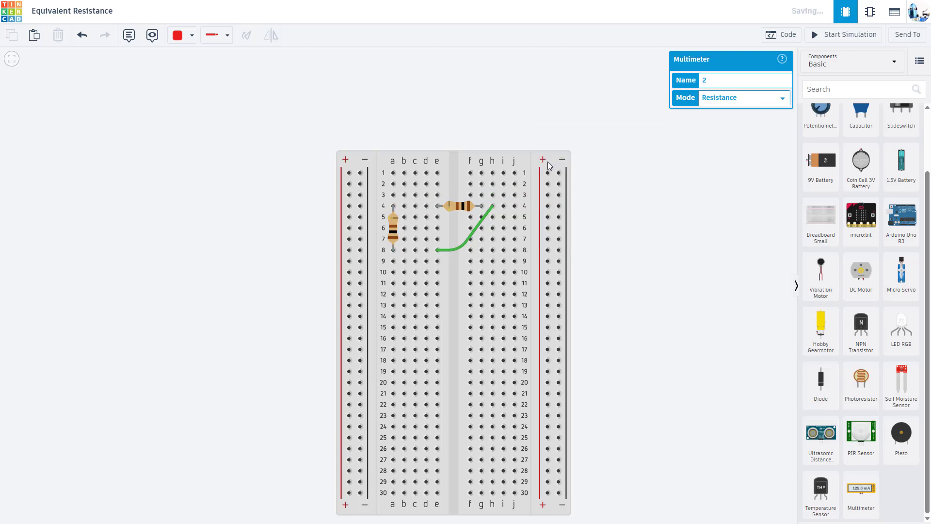
{"action": "left_click", "coordinate": [448, 209]}
{"action": "key", "text": "Delete"}
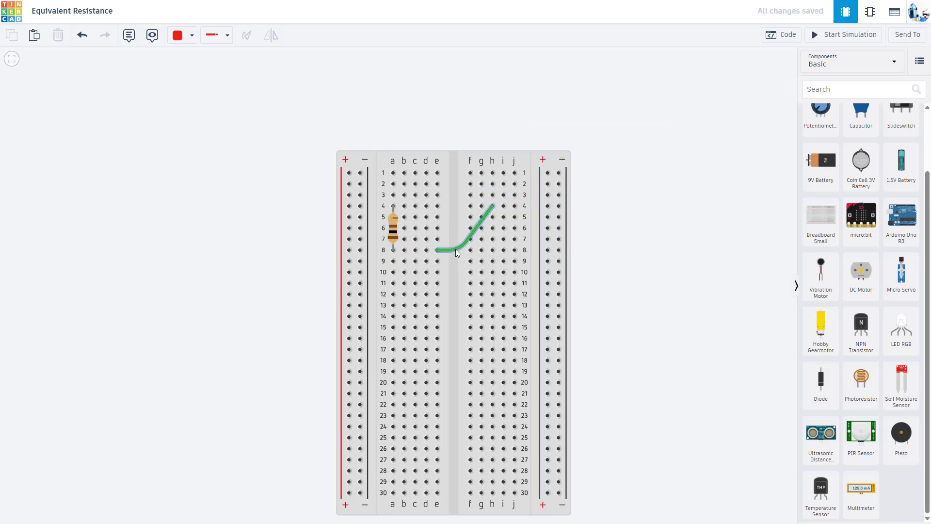
{"action": "left_click", "coordinate": [455, 249]}
{"action": "key", "text": "Delete"}
Edit the remaining resistor's Resistance field, entering 220.
{"action": "left_click", "coordinate": [393, 230]}
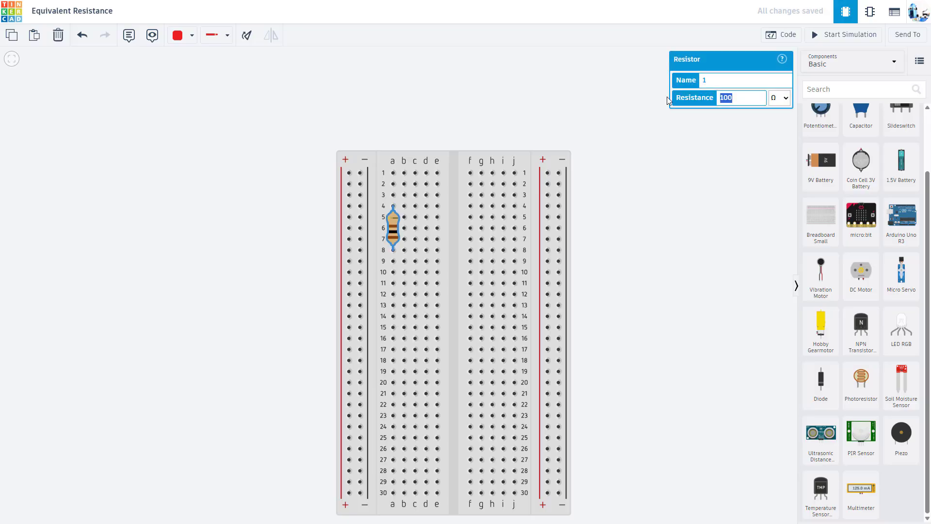
{"action": "left_click", "coordinate": [781, 35]}
{"action": "double_click", "coordinate": [564, 98]}
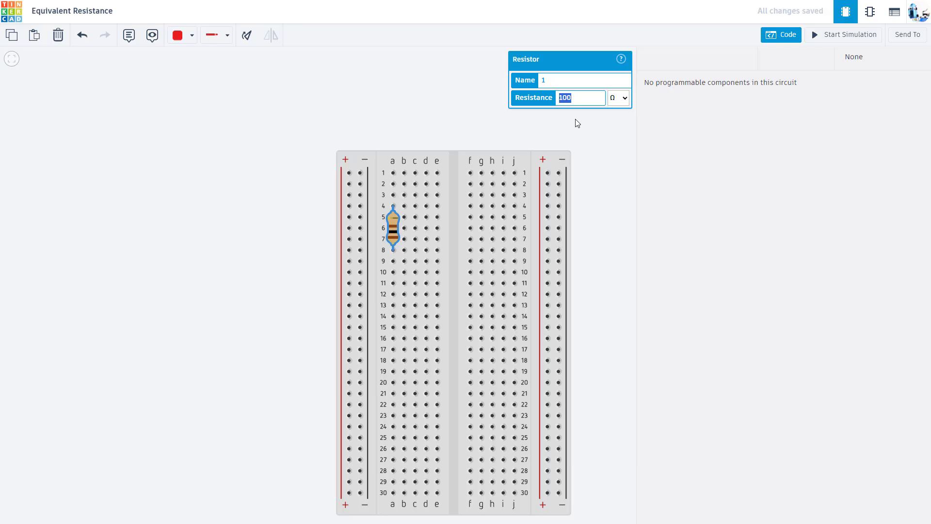
{"action": "type", "text": "220"}
{"action": "left_click", "coordinate": [586, 165]}
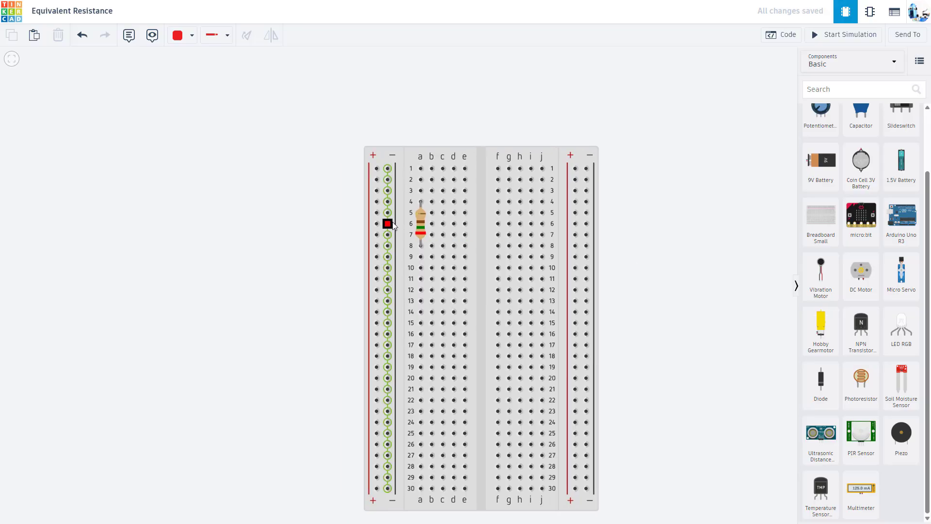
Overwrite the lone resistor's 250 resistance value with 100 Ω.
{"action": "left_click", "coordinate": [419, 221]}
{"action": "left_click_drag", "start_coordinate": [741, 99], "coordinate": [687, 86]}
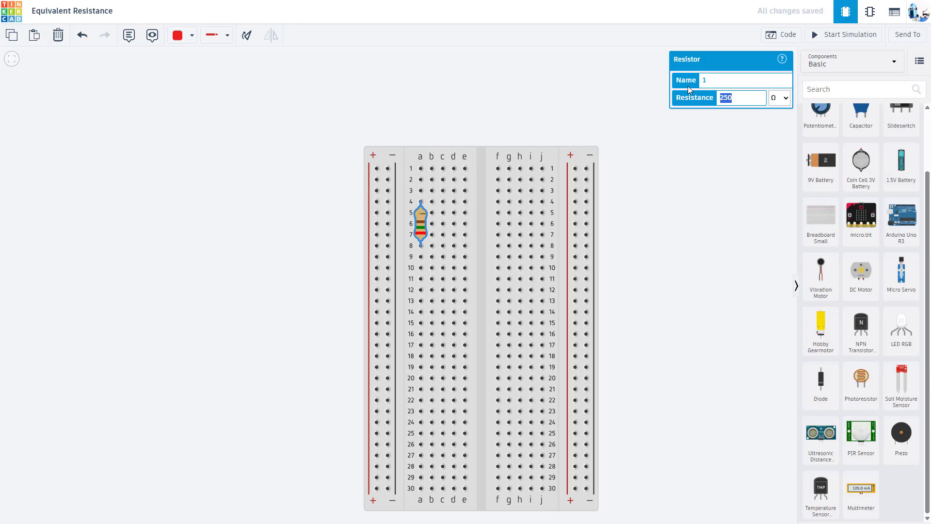
{"action": "type", "text": "100"}
{"action": "left_click", "coordinate": [328, 229]}
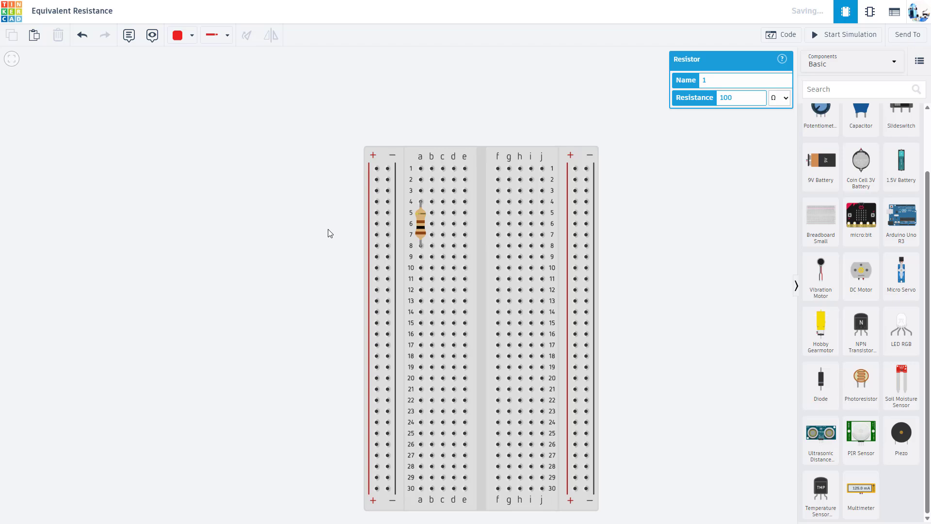